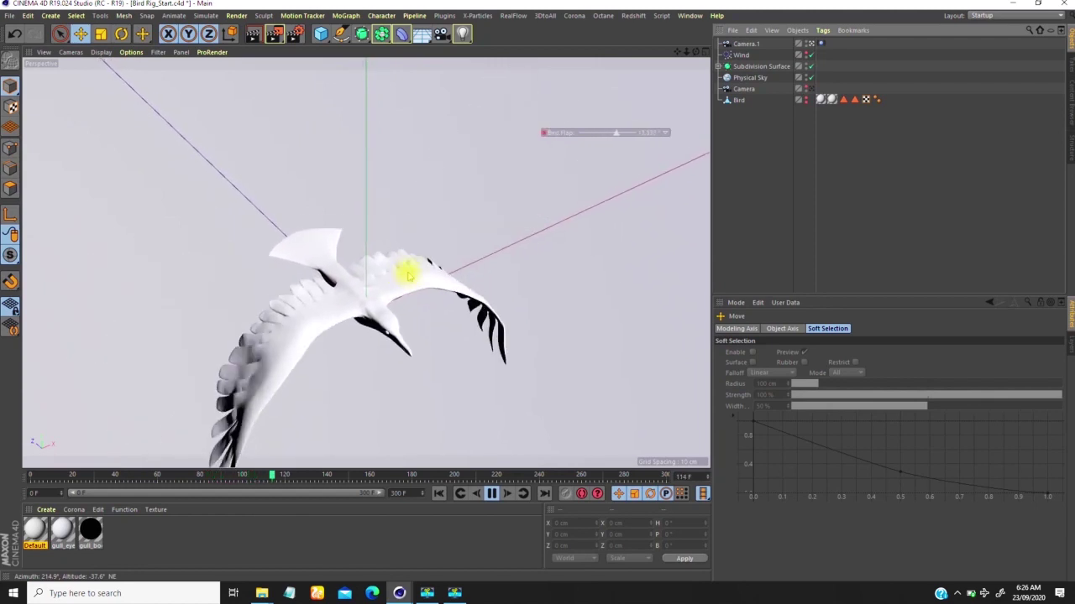
Step: Stop the gull's wing-flap playback and rewind the bird to frame 0
click(490, 494)
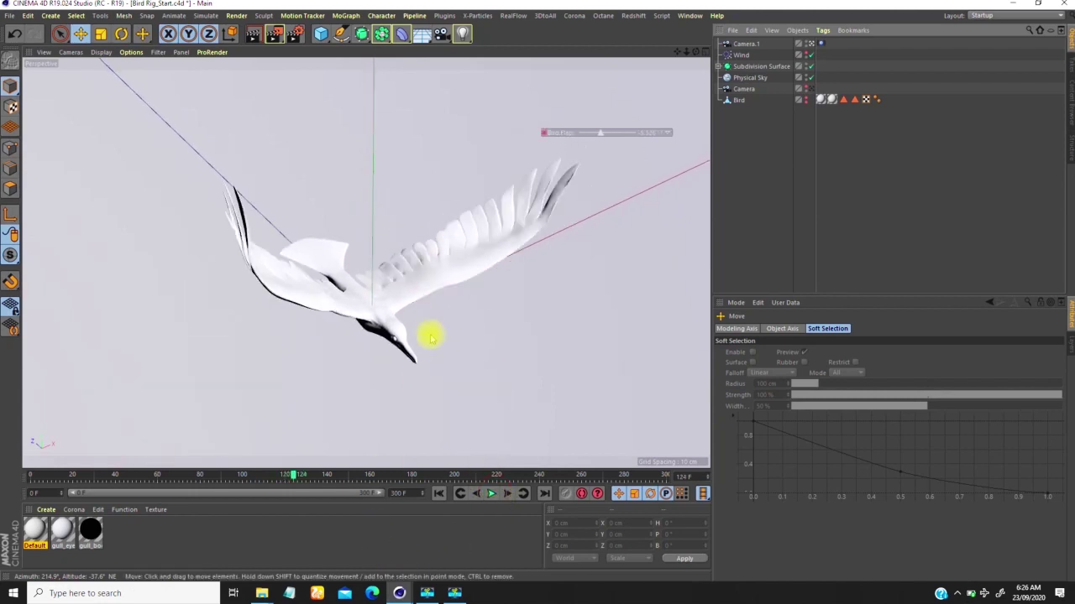
click(438, 494)
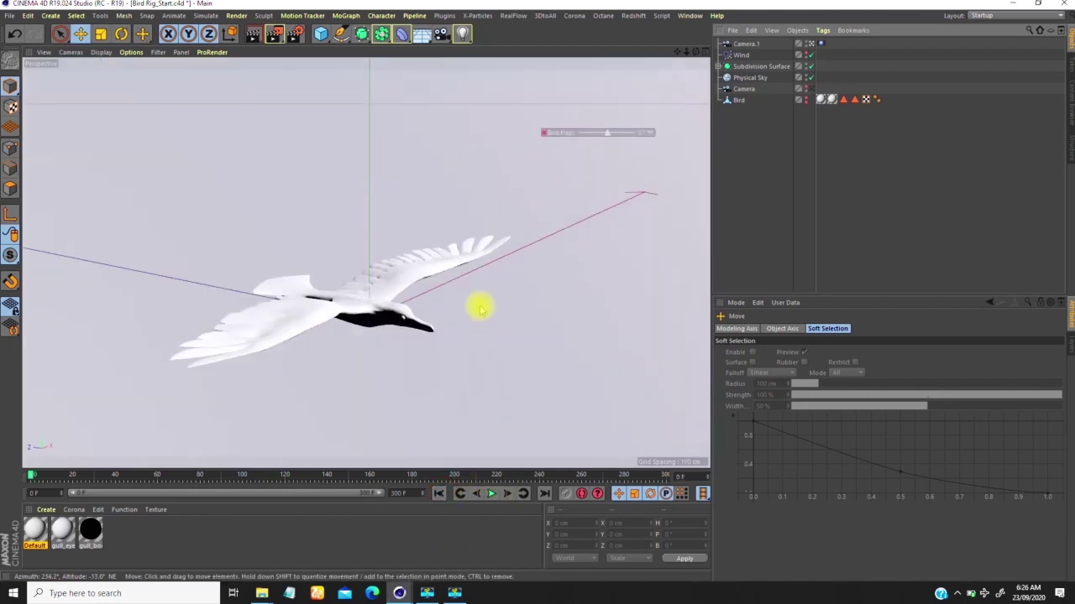
click(822, 43)
alt+drag(636, 195, 518, 352)
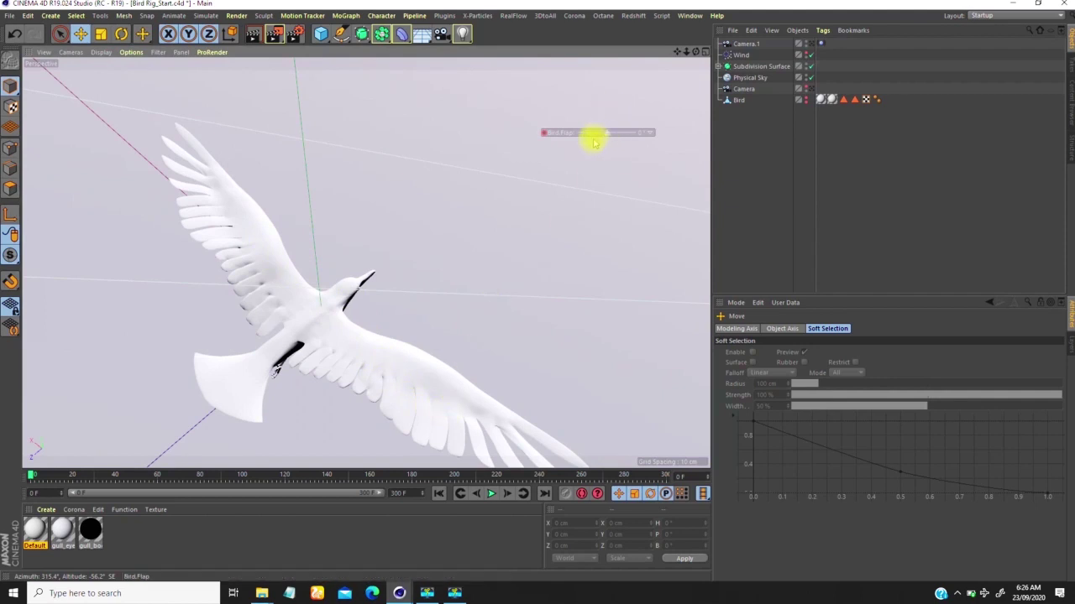
alt+middle_drag(328, 311, 342, 270)
alt+drag(343, 271, 366, 313)
alt+drag(451, 208, 362, 311)
alt+right_drag(348, 304, 357, 263)
alt+drag(440, 243, 333, 273)
alt+right_drag(333, 273, 529, 186)
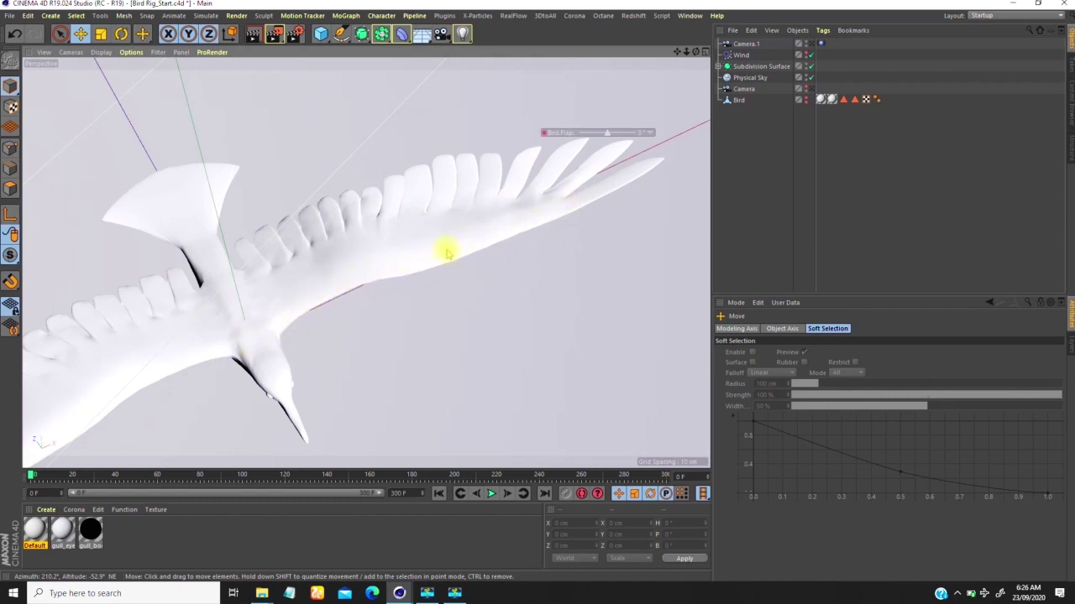
alt+drag(390, 279, 396, 258)
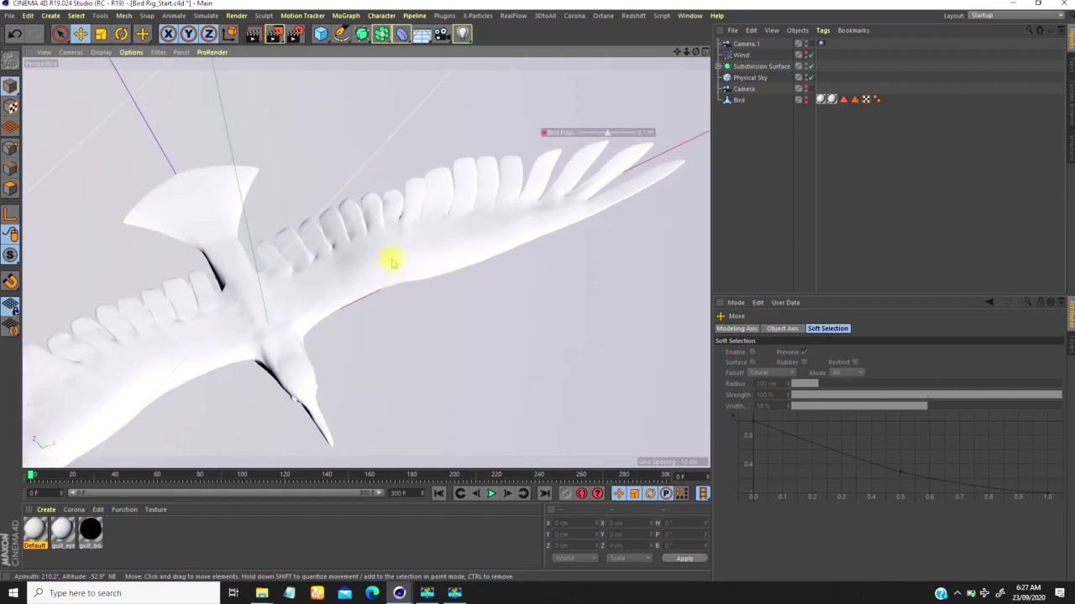
alt+drag(252, 315, 327, 277)
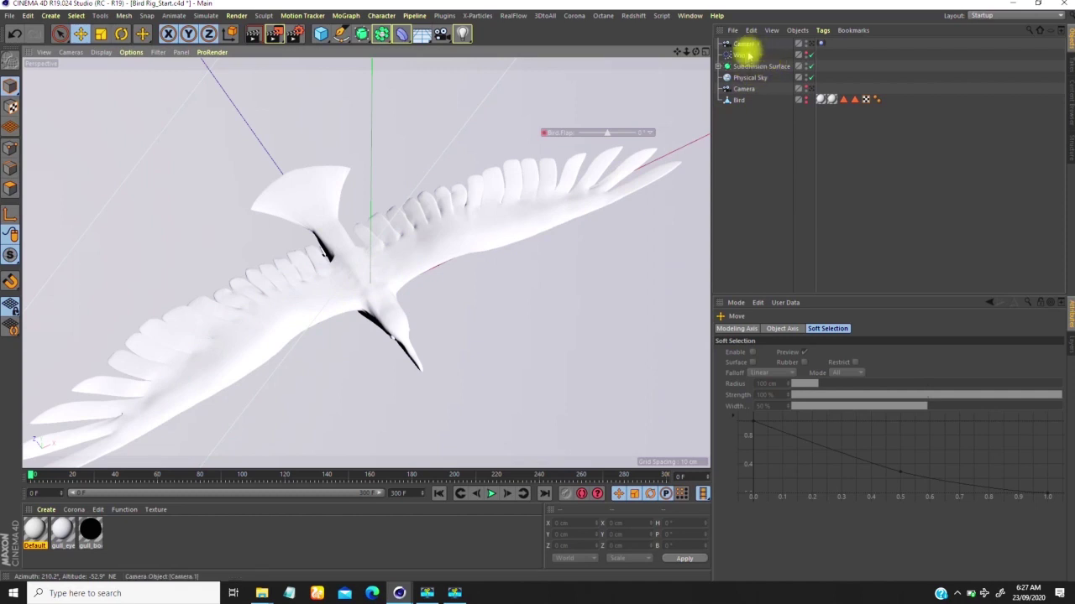
drag(748, 55, 748, 59)
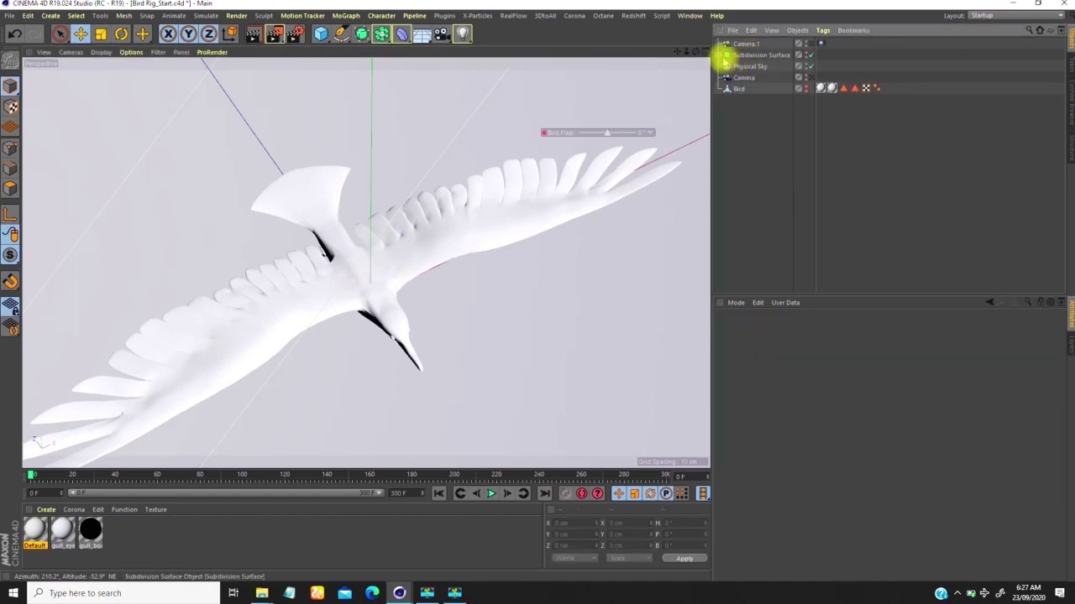
Step: Move the Jiggle deformer under the Bird mesh and delete the bird's old Vertex Map tag
click(726, 67)
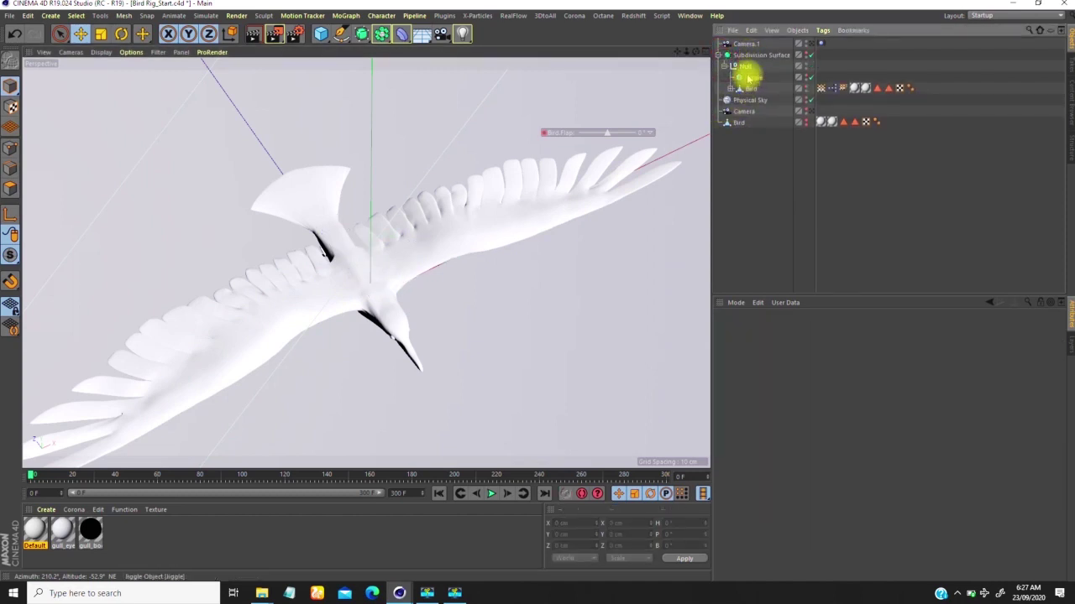
drag(744, 77, 758, 81)
click(820, 77)
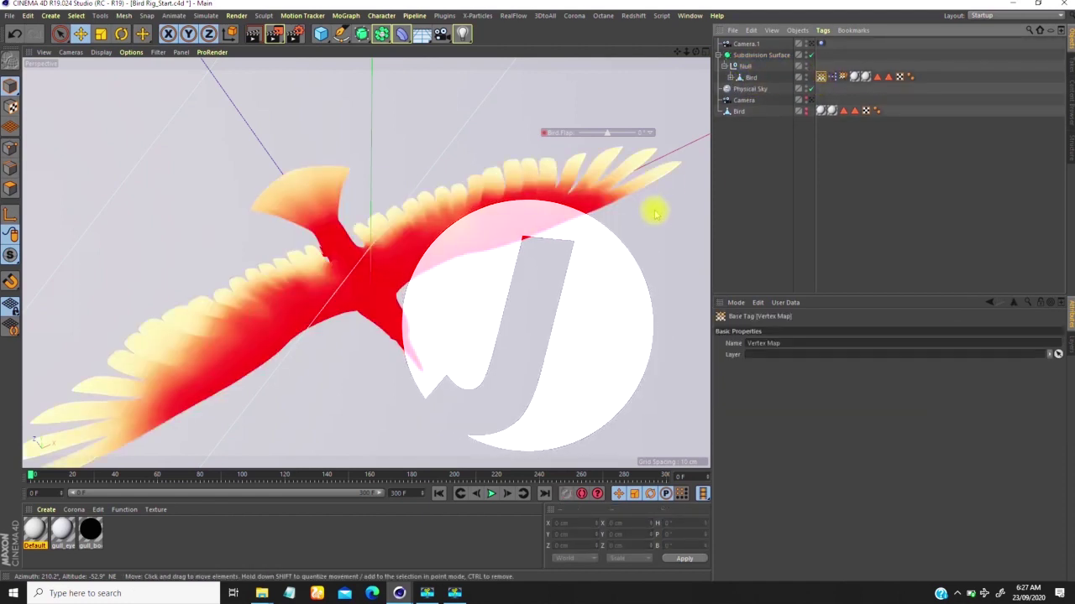
key(Delete)
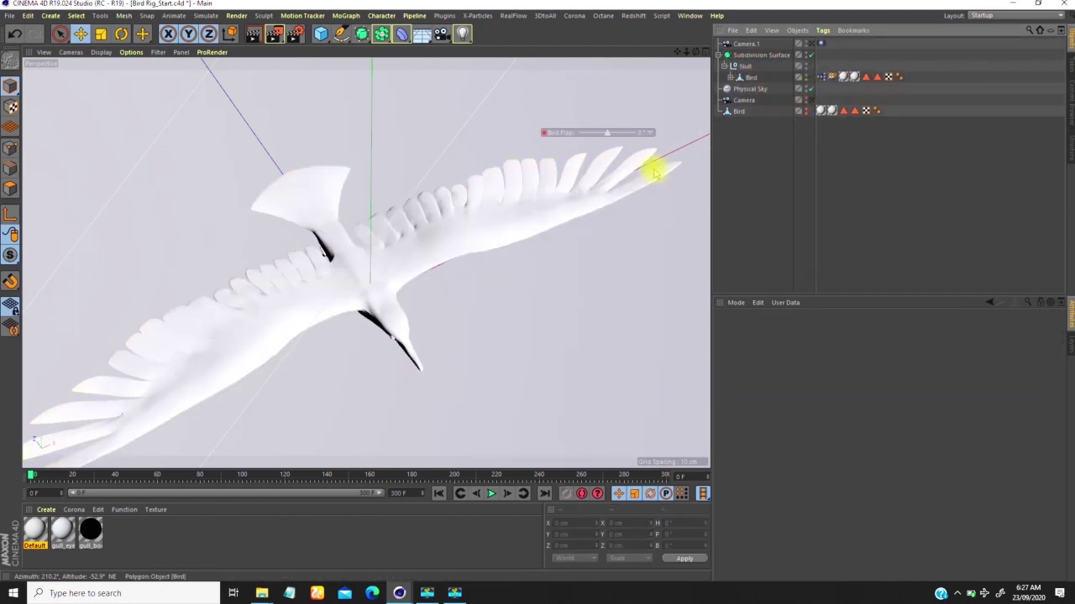
Step: Preview the flapping animation, rewind to frame 0, and select the Bird in Point mode
alt+drag(456, 243, 446, 280)
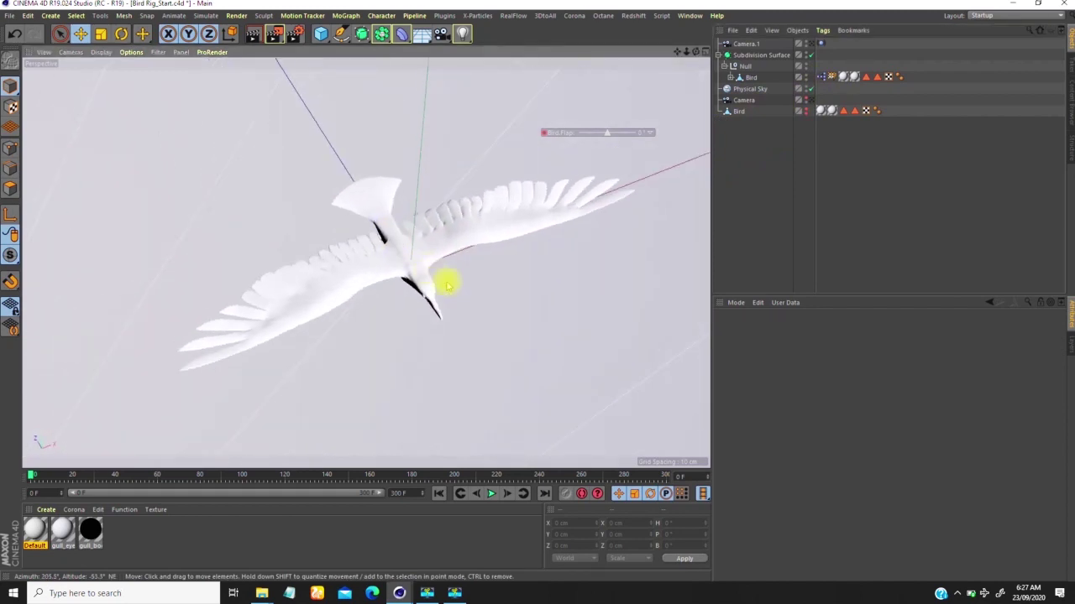
click(489, 496)
scroll(490, 153, up, 6)
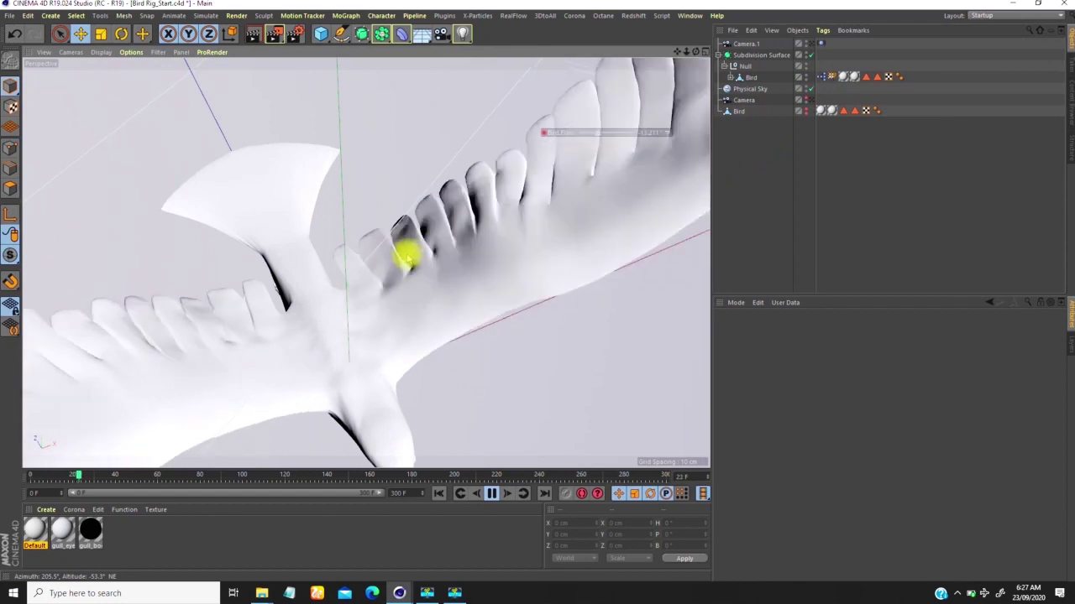
scroll(377, 299, down, 4)
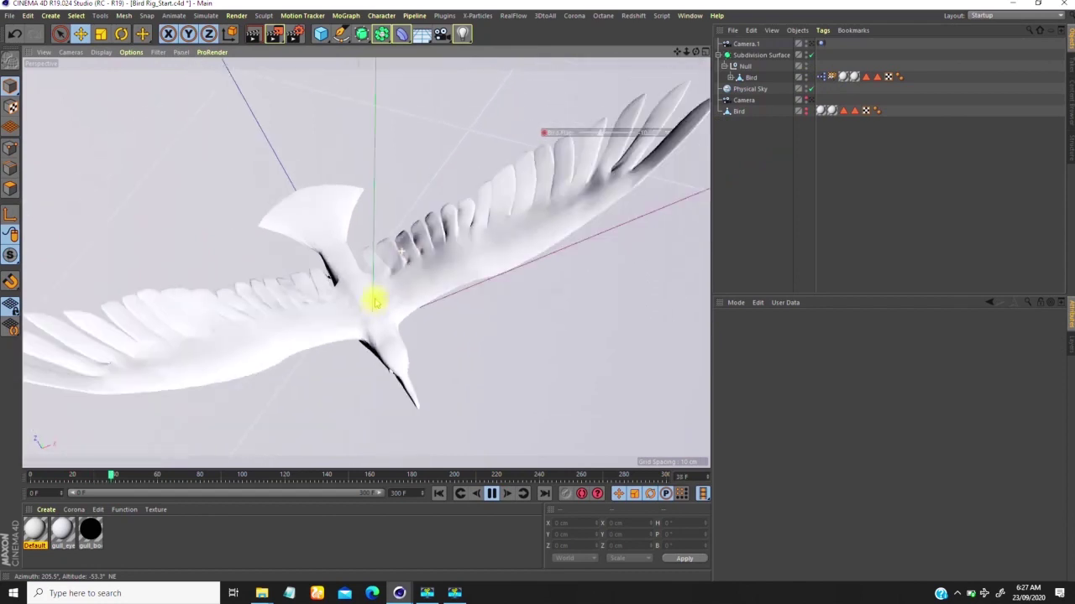
alt+drag(384, 302, 410, 304)
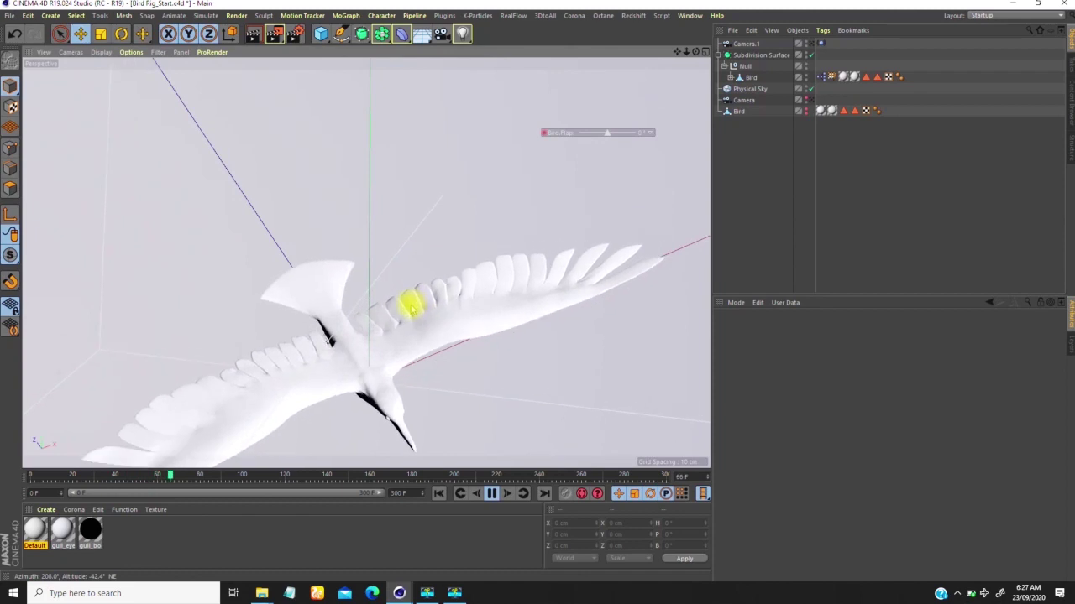
click(492, 493)
click(439, 493)
scroll(344, 348, down, 3)
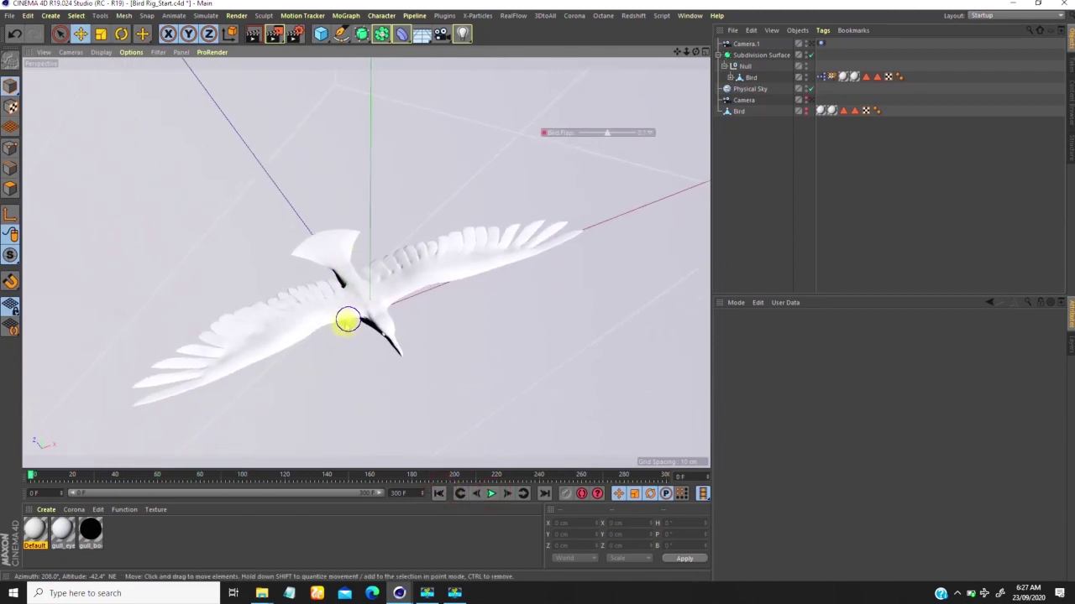
click(745, 76)
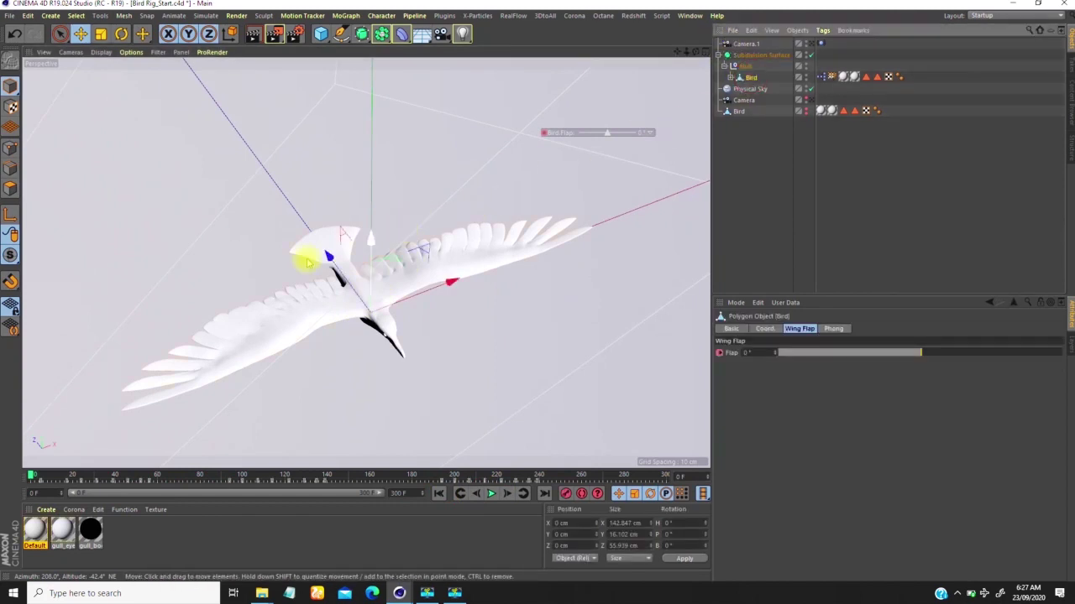
click(11, 148)
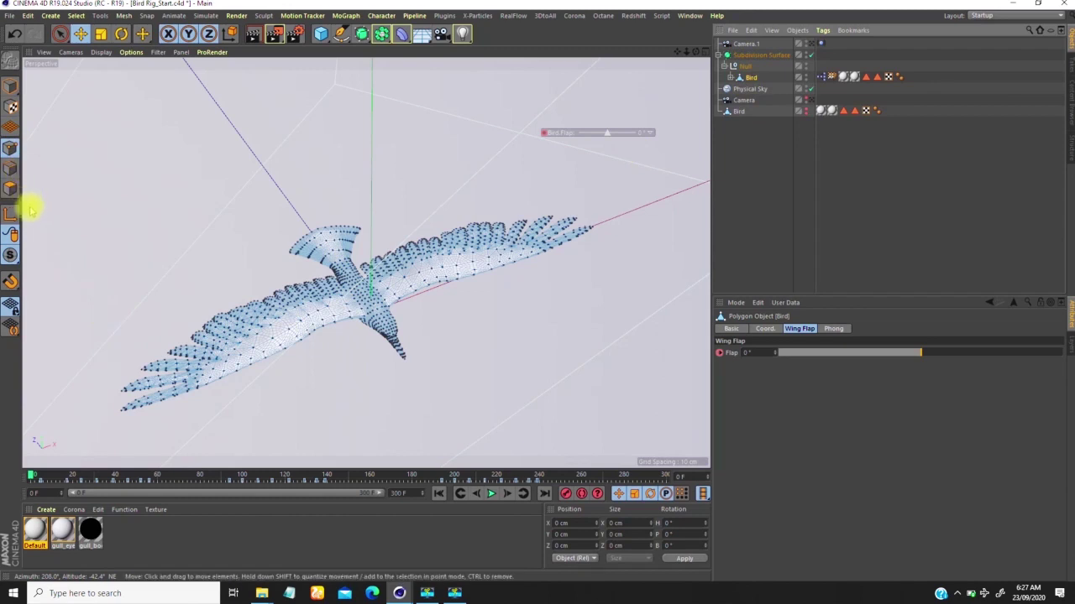
Step: Create a vertex map covering the whole bird mesh with Set Vertex Weight
key(v)
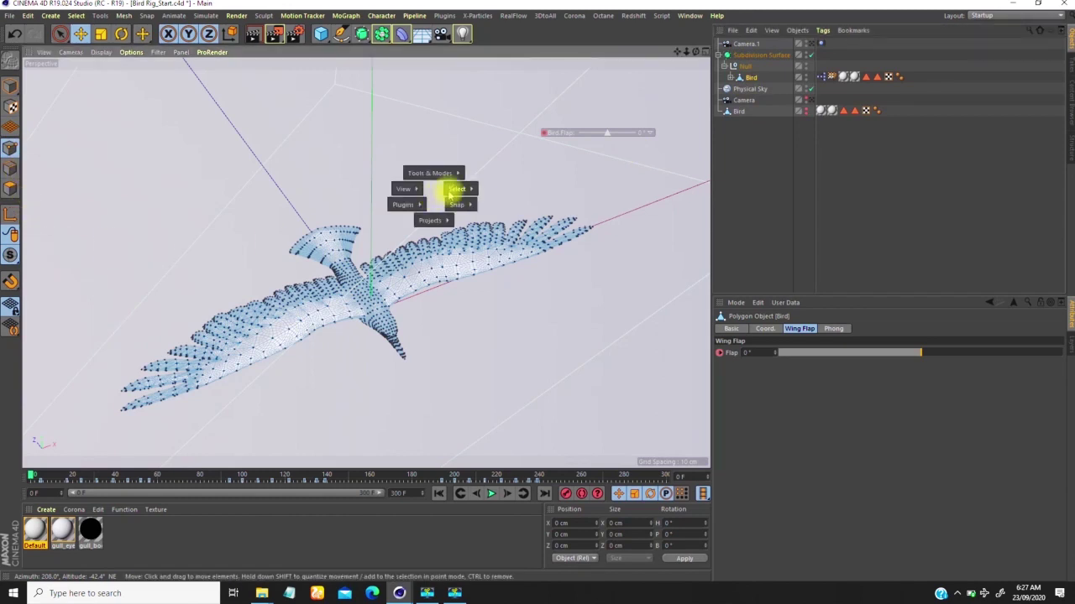
mouse_move(454, 189)
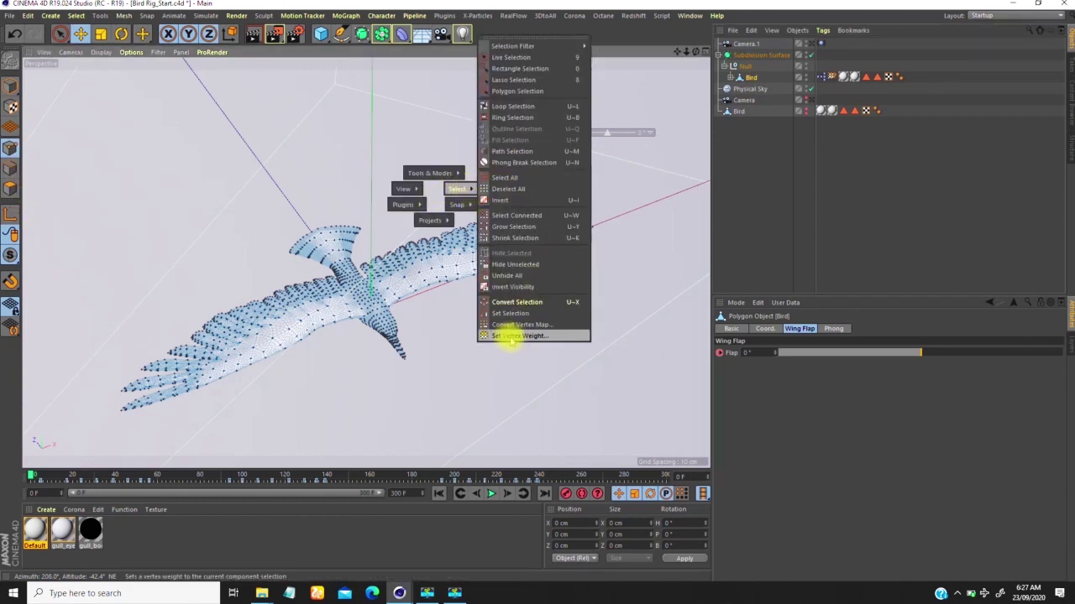
click(510, 336)
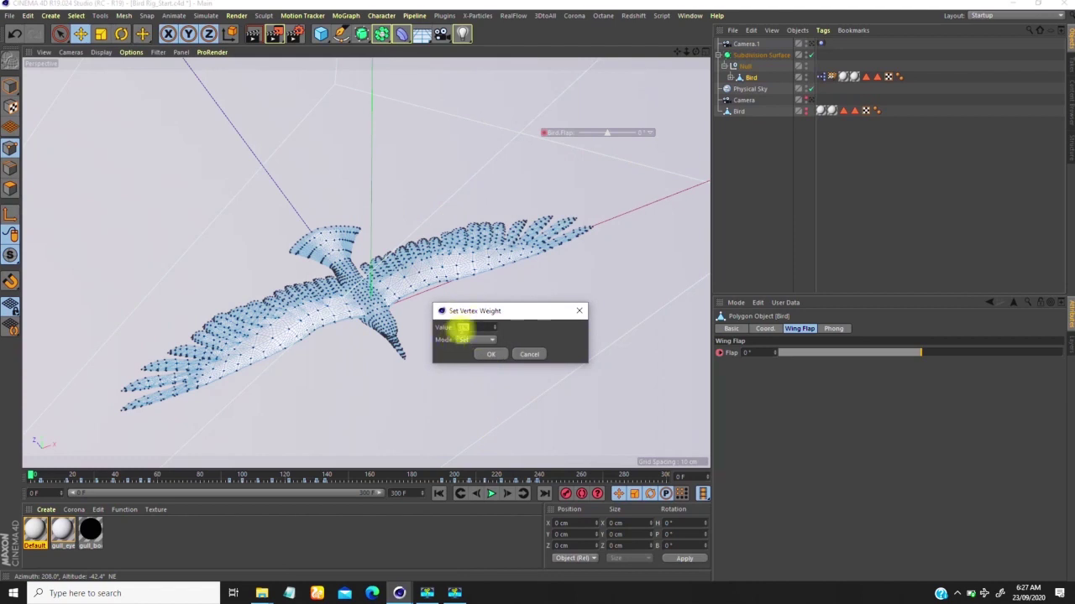
click(492, 354)
alt+drag(403, 278, 426, 274)
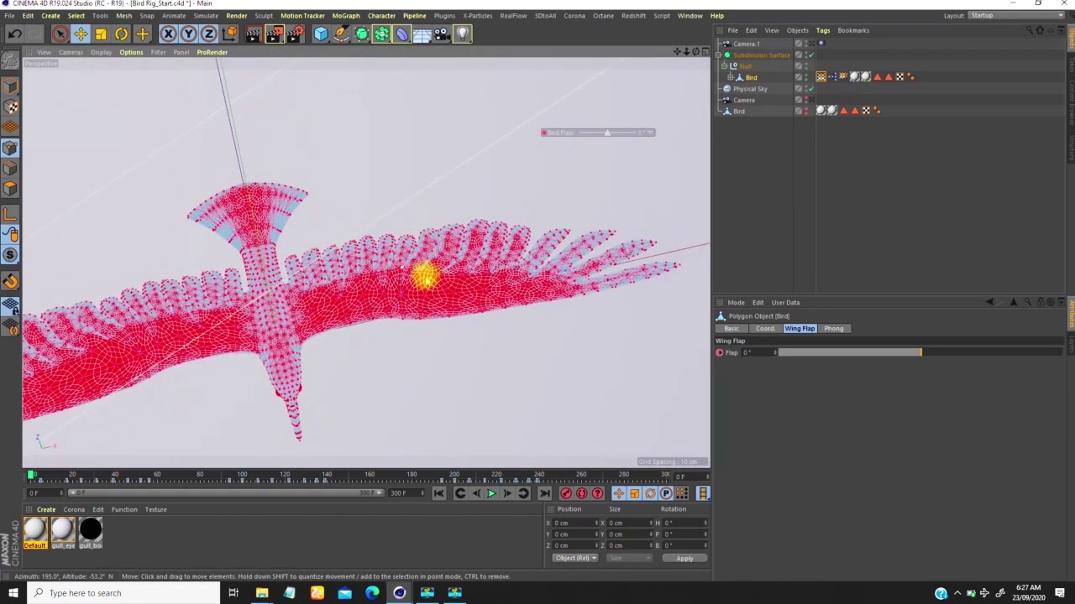
Step: Turn off Subdivision Surface smoothing and select the bird's new Vertex Map tag
click(811, 55)
mouse_move(432, 283)
alt+mouse_down()
mouse_move(361, 266)
mouse_move(408, 225)
mouse_move(384, 319)
mouse_move(372, 281)
mouse_move(393, 327)
mouse_move(408, 268)
mouse_move(412, 283)
mouse_move(372, 300)
mouse_move(360, 247)
mouse_move(449, 285)
alt+mouse_up()
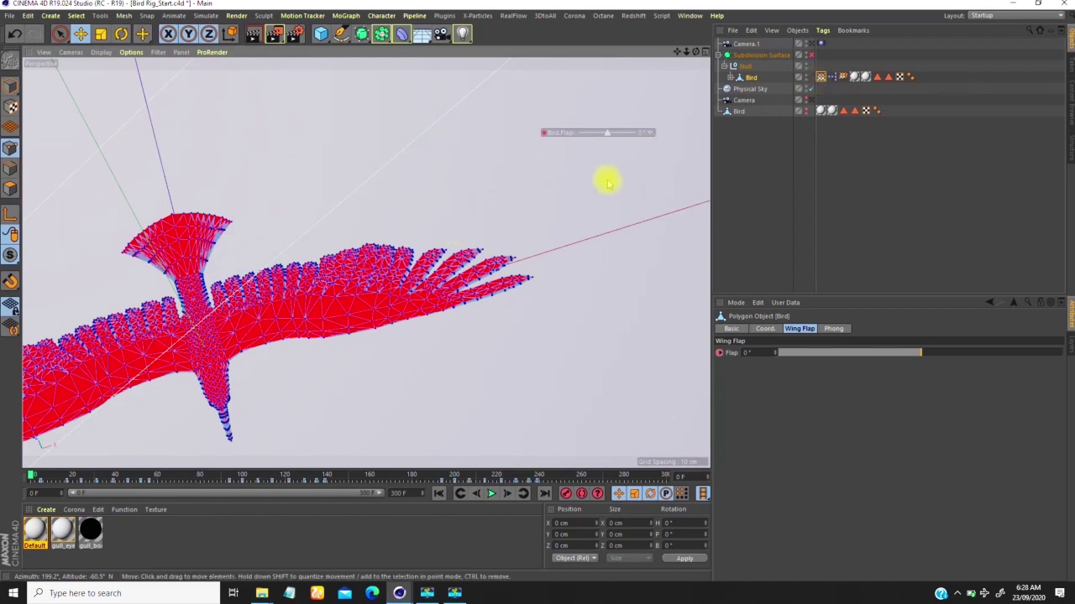
click(822, 76)
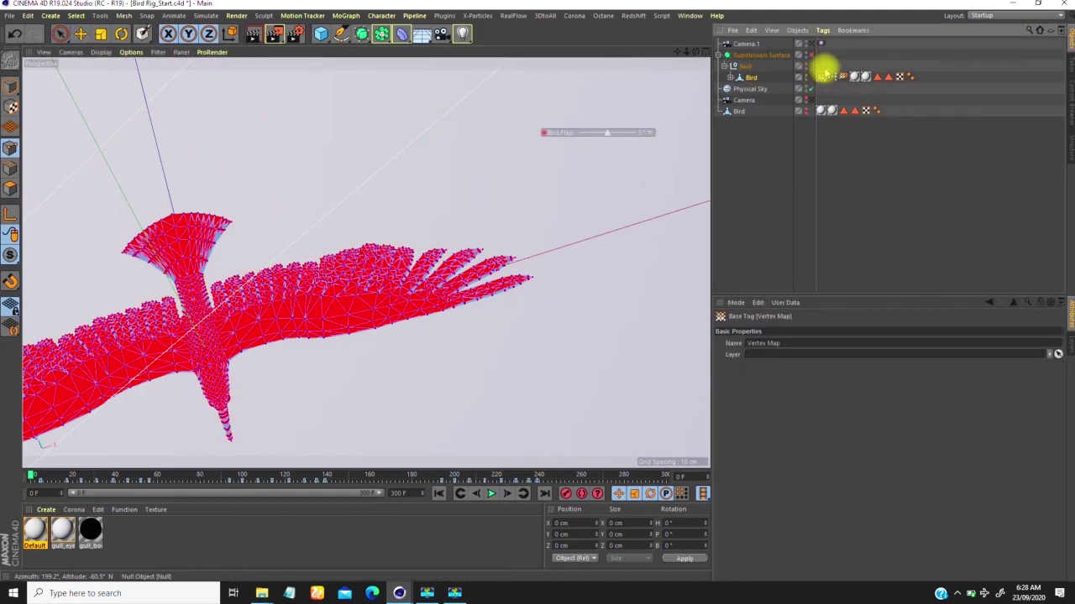
Step: Start painting the vertex map with the Paint Tool in Absolute mode
double_click(821, 76)
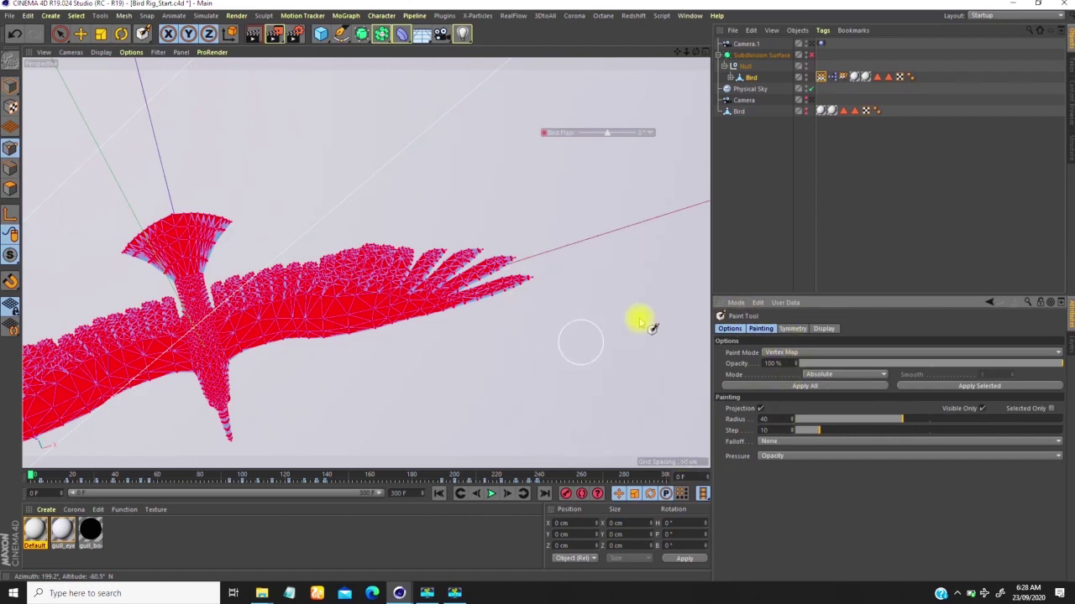
click(823, 376)
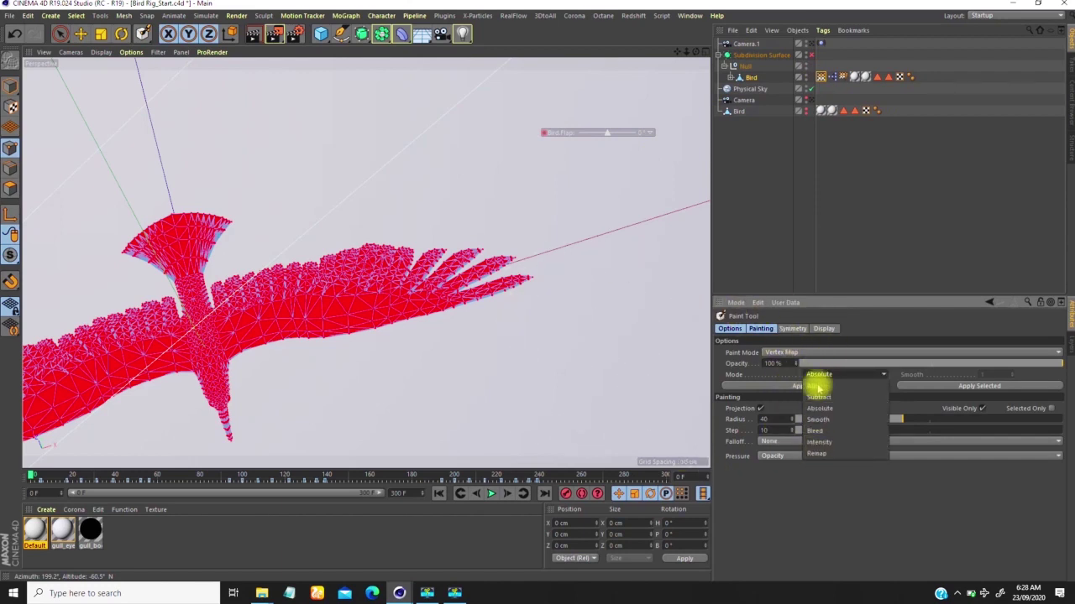
click(818, 408)
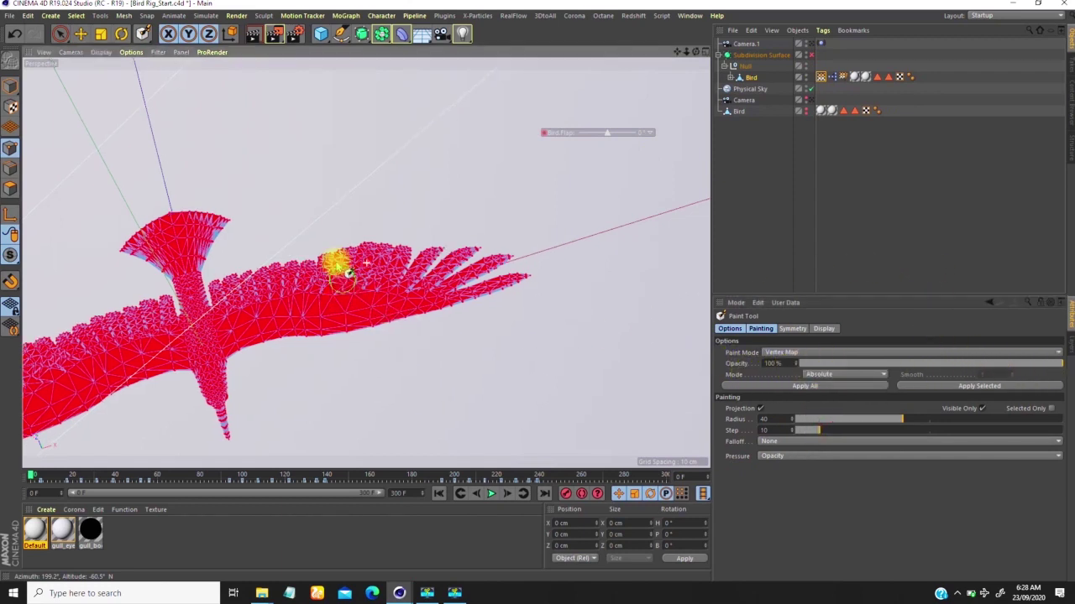
Step: Paint the wingtip feathers, lower feather bases, left wing leading edge and top of the tail fan yellow
scroll(441, 243, up, 3)
mouse_move(450, 244)
alt+mouse_down()
mouse_move(523, 307)
mouse_move(495, 309)
mouse_move(514, 278)
mouse_move(491, 266)
mouse_move(403, 262)
mouse_move(486, 252)
mouse_move(494, 258)
mouse_move(205, 265)
alt+mouse_up()
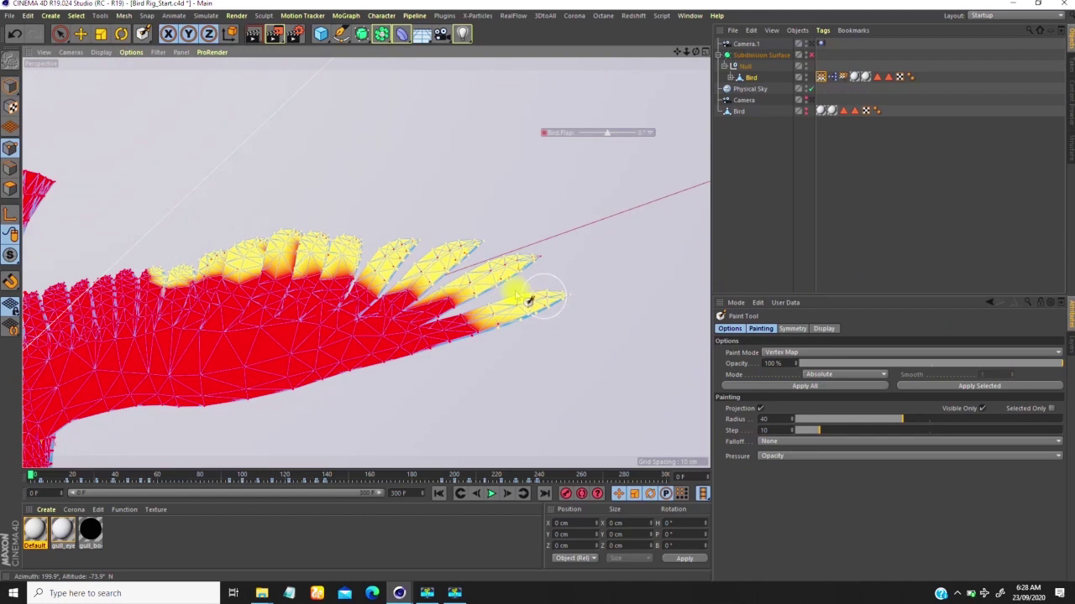
mouse_move(412, 277)
alt+mouse_down()
mouse_move(577, 277)
mouse_move(361, 282)
mouse_move(296, 314)
mouse_move(432, 291)
mouse_move(588, 287)
mouse_move(444, 252)
mouse_move(376, 330)
mouse_move(336, 285)
mouse_move(489, 260)
alt+mouse_up()
mouse_move(524, 339)
mouse_down()
mouse_move(509, 444)
mouse_move(491, 458)
mouse_up()
mouse_move(535, 307)
alt+mouse_down()
mouse_move(510, 331)
mouse_move(532, 144)
mouse_move(587, 348)
mouse_move(568, 351)
mouse_move(403, 276)
mouse_move(444, 283)
alt+mouse_up()
mouse_move(429, 215)
mouse_down()
mouse_move(412, 206)
mouse_move(324, 249)
mouse_move(227, 344)
mouse_move(211, 382)
mouse_up()
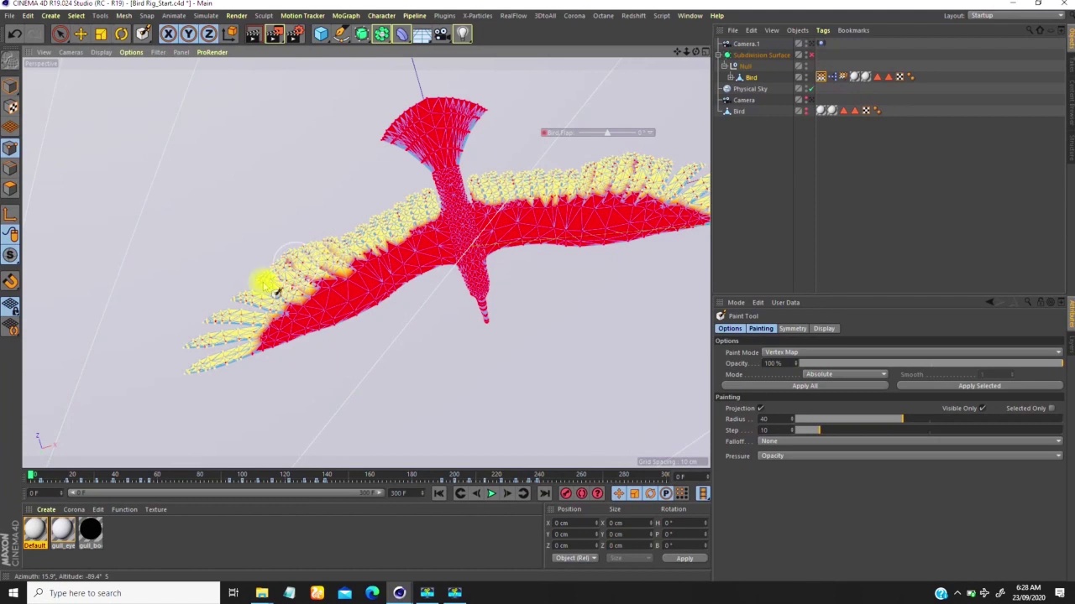
mouse_move(441, 126)
mouse_down()
mouse_move(390, 164)
mouse_move(390, 147)
mouse_move(461, 124)
mouse_up()
mouse_move(383, 144)
alt+mouse_down()
mouse_move(395, 204)
mouse_move(355, 53)
mouse_move(358, 254)
mouse_move(343, 216)
mouse_move(263, 144)
mouse_move(243, 141)
alt+mouse_up()
Step: Paint the inner wing feathers, tail feathers and remaining red right-wingtip feathers yellow
drag(283, 182, 285, 146)
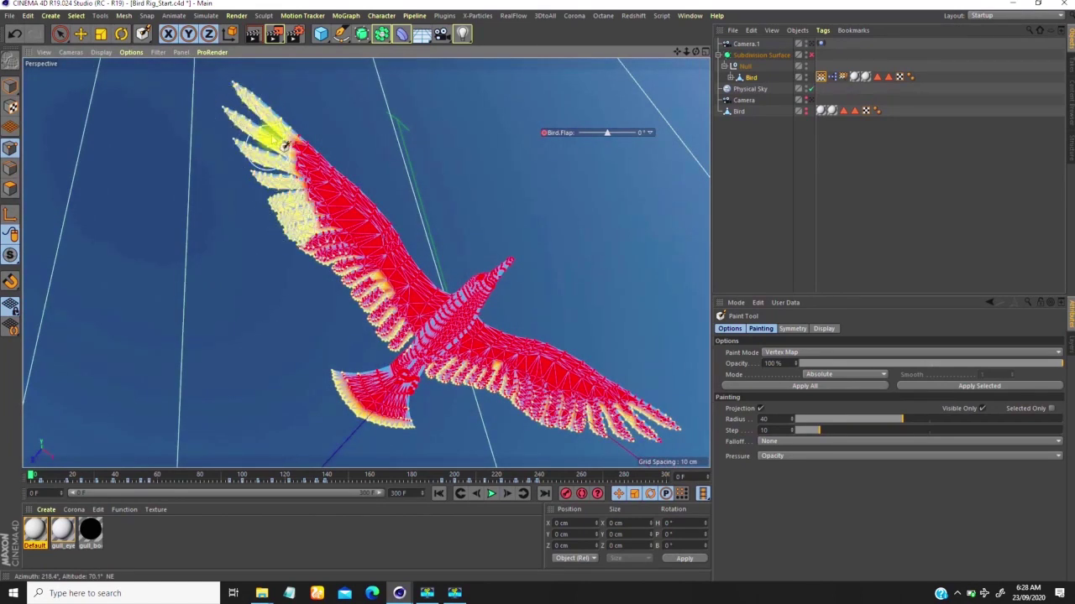
drag(283, 208, 357, 307)
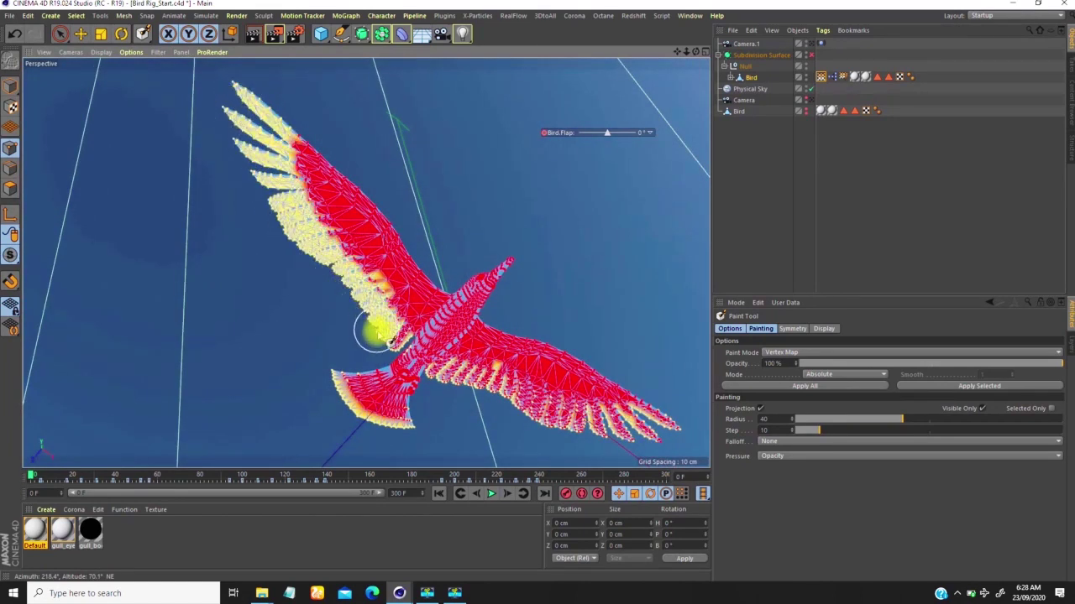
mouse_move(390, 342)
mouse_down()
mouse_move(339, 300)
mouse_move(286, 193)
mouse_up()
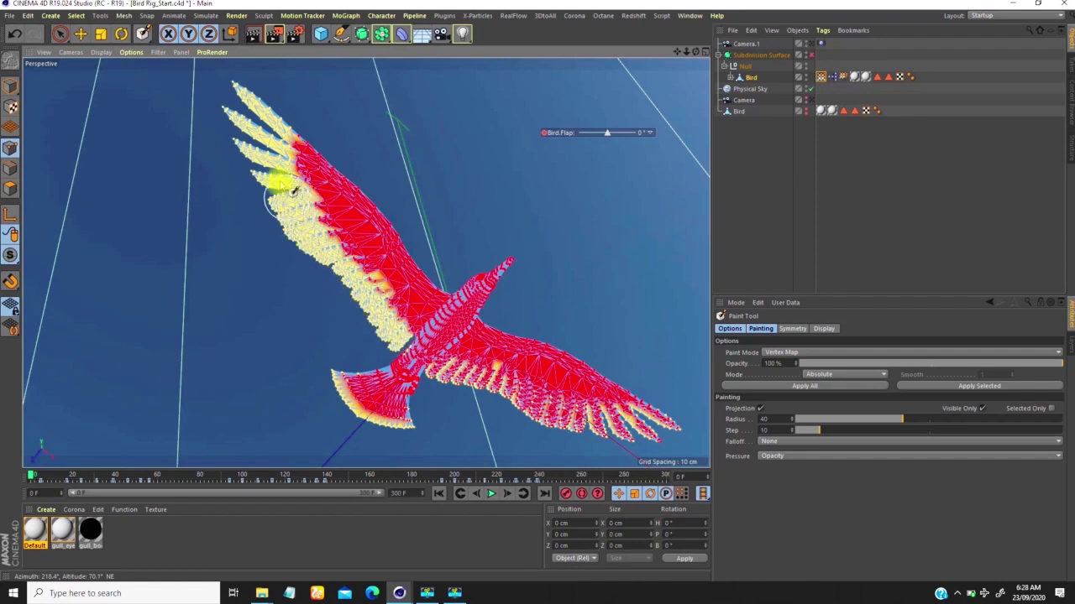
scroll(405, 334, up, 3)
mouse_move(286, 206)
mouse_down()
mouse_move(262, 229)
mouse_move(350, 300)
mouse_move(276, 232)
mouse_up()
alt+middle_drag(276, 233, 403, 265)
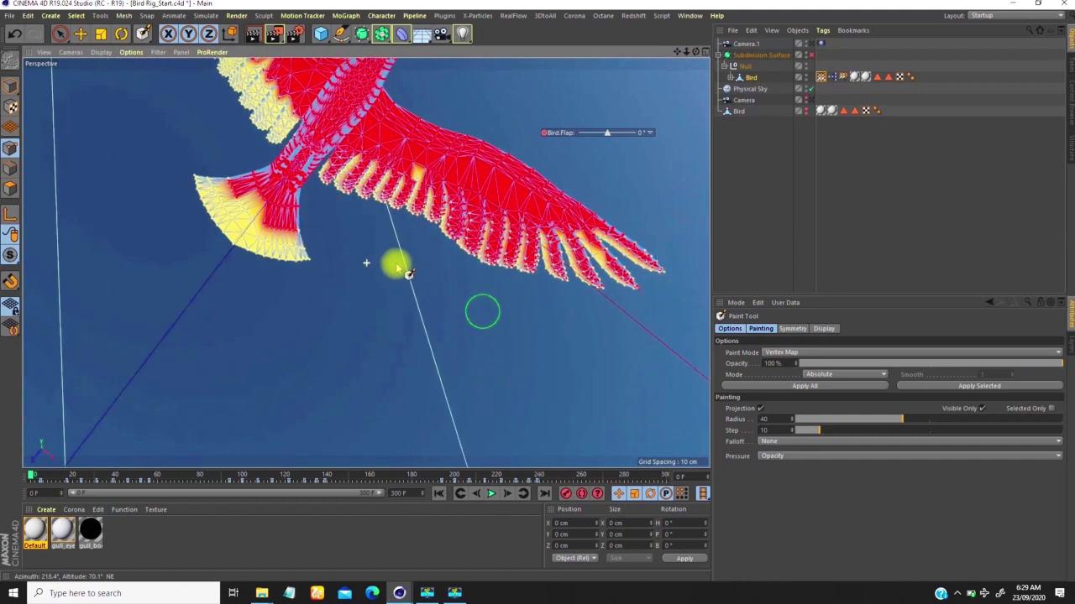
mouse_move(403, 265)
mouse_down()
mouse_move(631, 274)
mouse_move(647, 262)
mouse_move(587, 275)
mouse_move(624, 267)
mouse_move(521, 270)
mouse_move(339, 178)
mouse_move(437, 232)
mouse_up()
drag(564, 275, 643, 265)
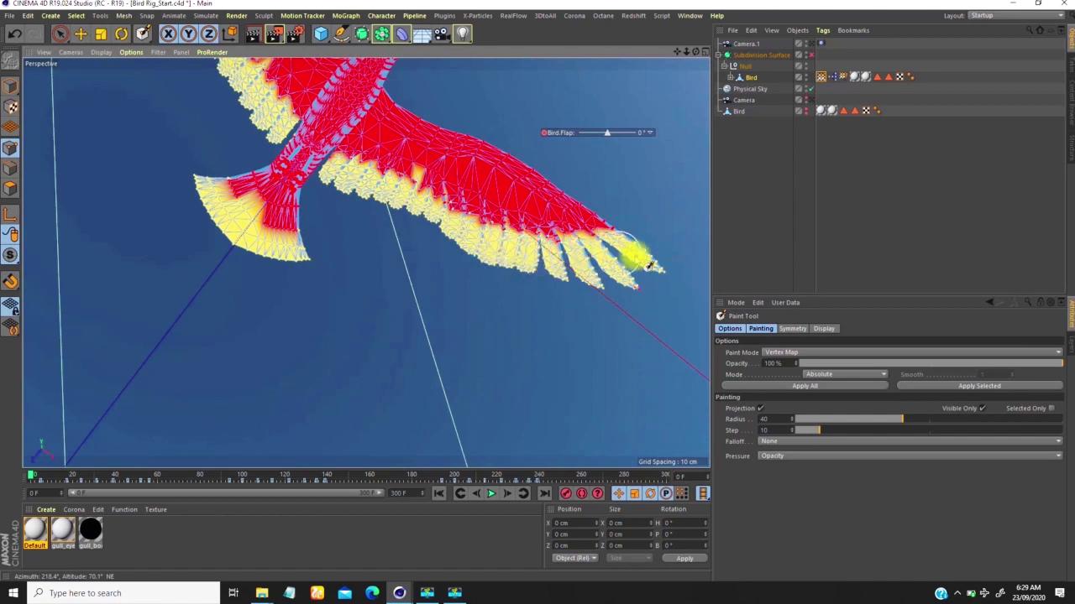
alt+drag(413, 218, 225, 284)
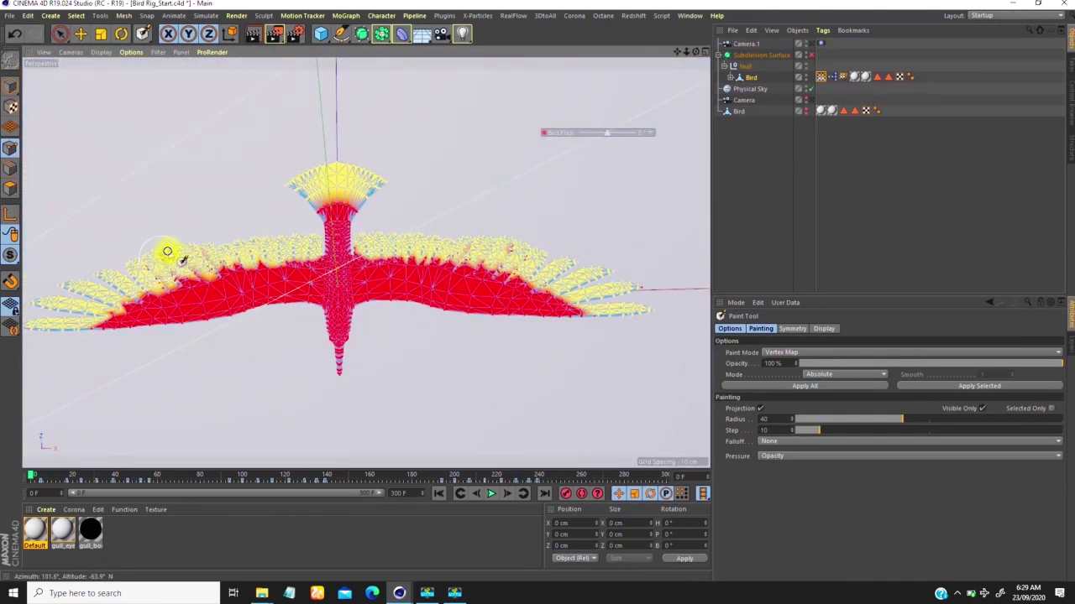
Step: Zoom in on one wing and paint its remaining red feather areas yellow
scroll(174, 267, down, 5)
alt+drag(232, 199, 278, 234)
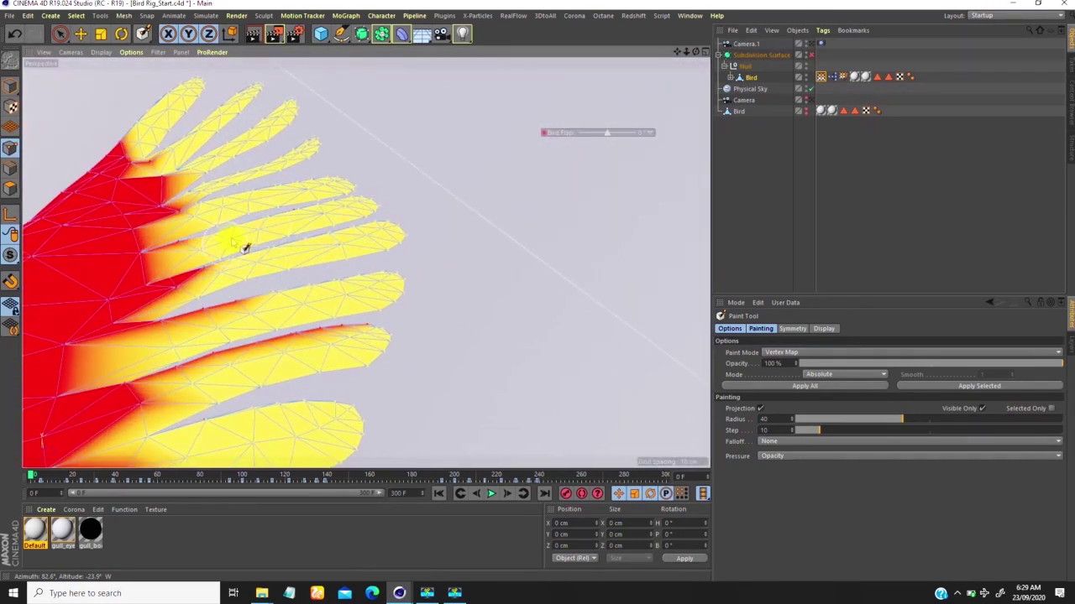
mouse_move(205, 284)
mouse_down()
mouse_move(362, 324)
mouse_move(214, 381)
mouse_up()
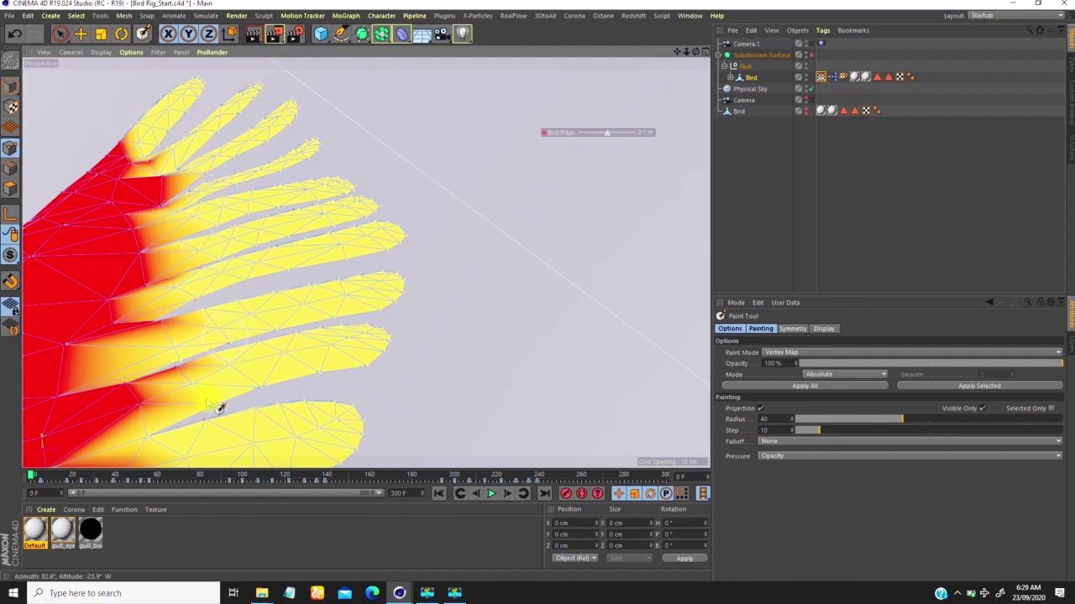
alt+drag(192, 383, 304, 259)
alt+drag(270, 192, 491, 306)
alt+drag(204, 305, 257, 313)
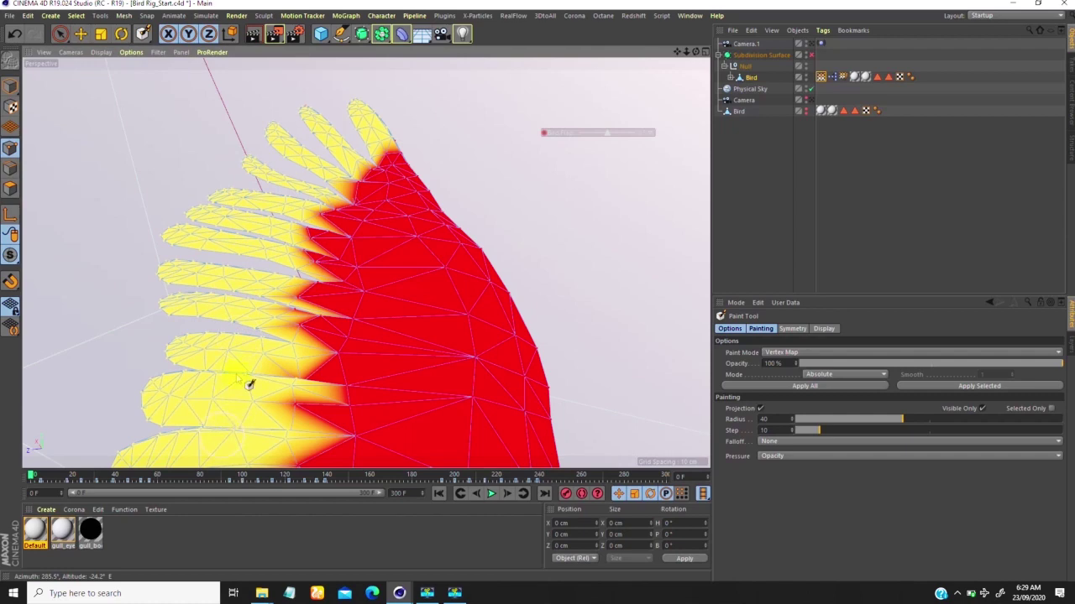
scroll(277, 336, down, 6)
scroll(267, 309, up, 3)
Step: Orbit to a higher, top-down view of the bird to check the yellow coverage
alt+drag(267, 308, 384, 221)
scroll(378, 298, down, 8)
scroll(383, 304, up, 3)
scroll(431, 165, up, 3)
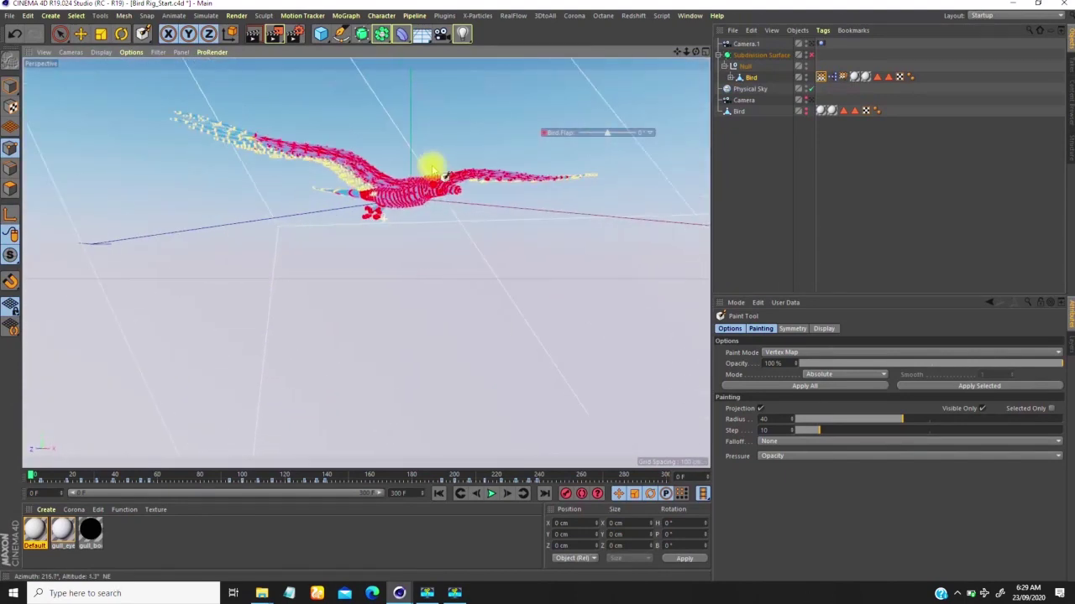
scroll(430, 164, up, 4)
alt+drag(475, 139, 372, 176)
click(881, 376)
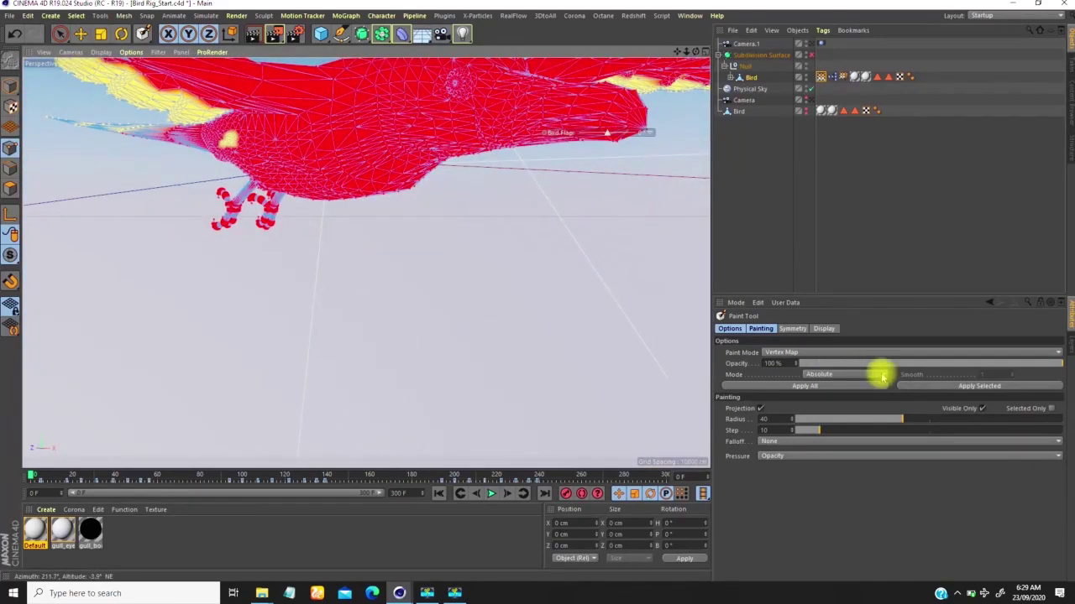
Step: Set Paint Tool opacity to 40% and paint a soft weight onto the bird's back
drag(936, 364, 921, 364)
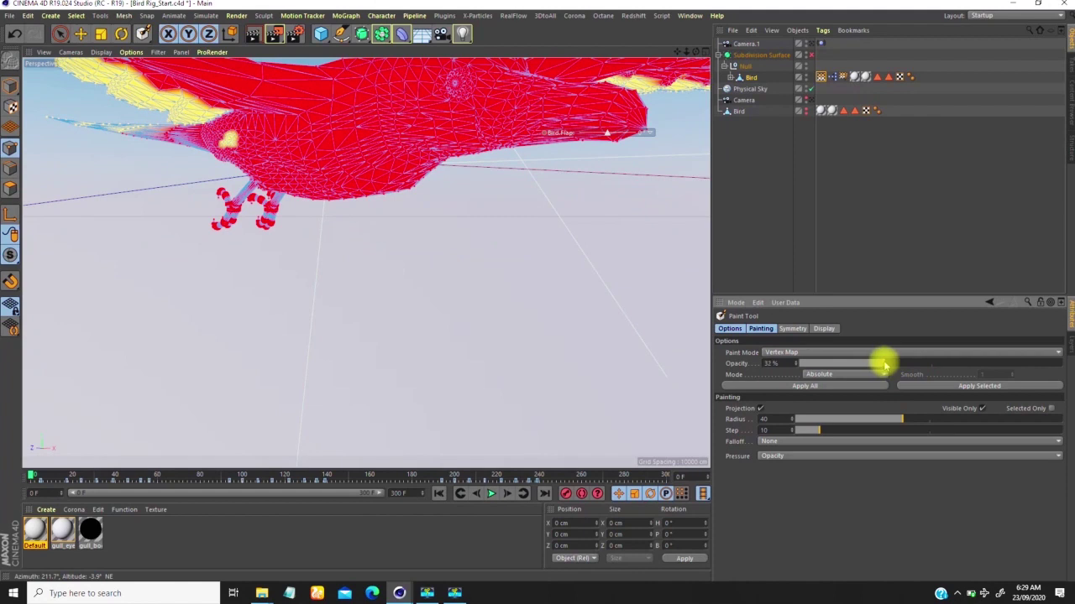
alt+drag(312, 156, 401, 125)
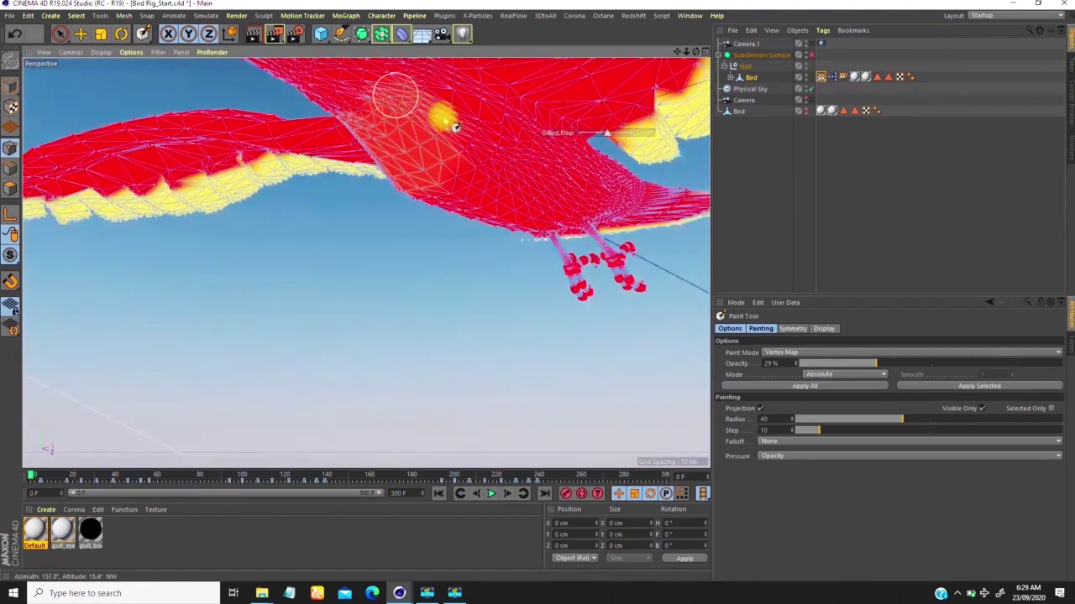
alt+drag(425, 163, 427, 228)
alt+drag(252, 267, 288, 324)
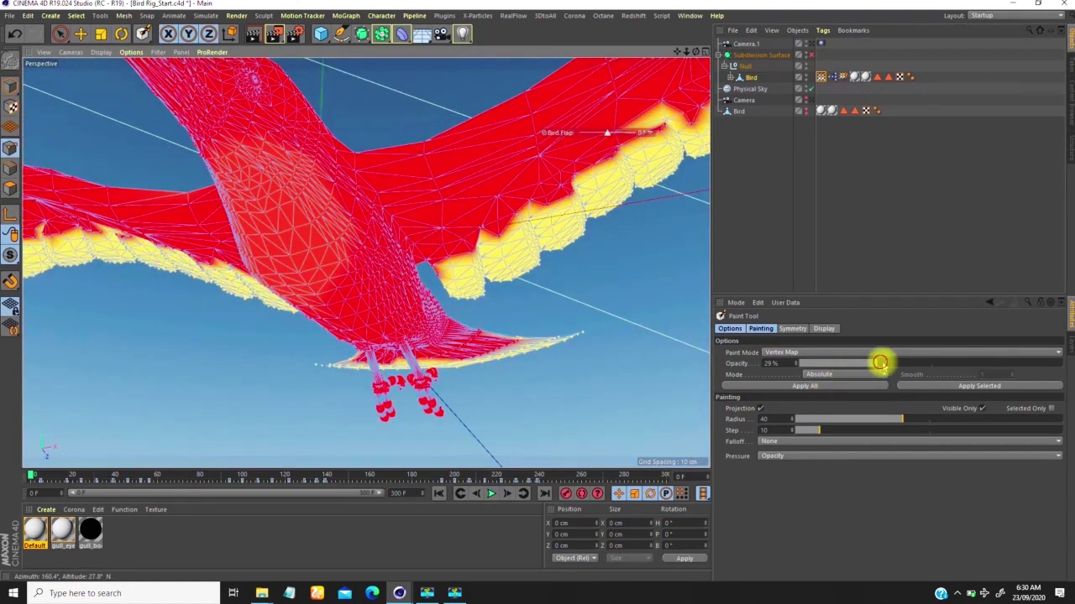
drag(879, 362, 889, 362)
drag(288, 192, 334, 263)
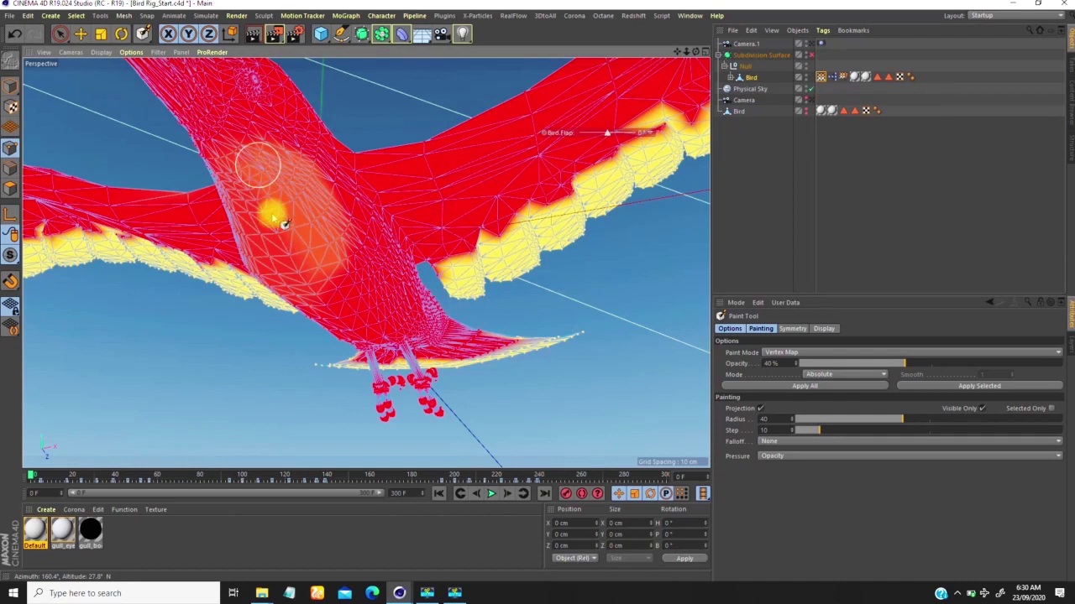
mouse_move(282, 202)
alt+mouse_down()
mouse_move(403, 235)
mouse_move(257, 187)
alt+mouse_up()
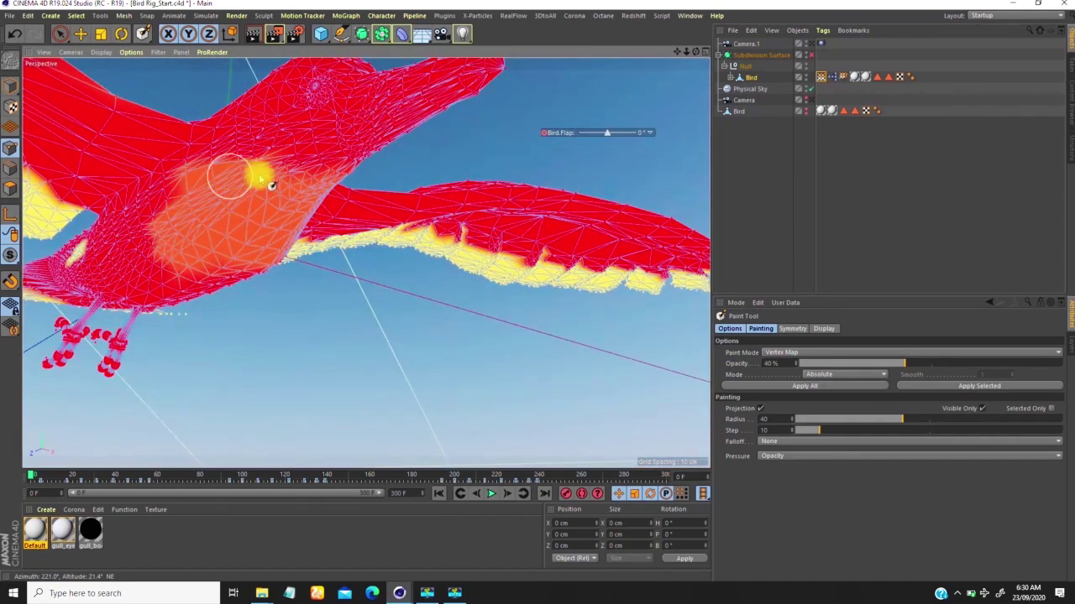
scroll(251, 198, down, 5)
alt+drag(251, 214, 381, 288)
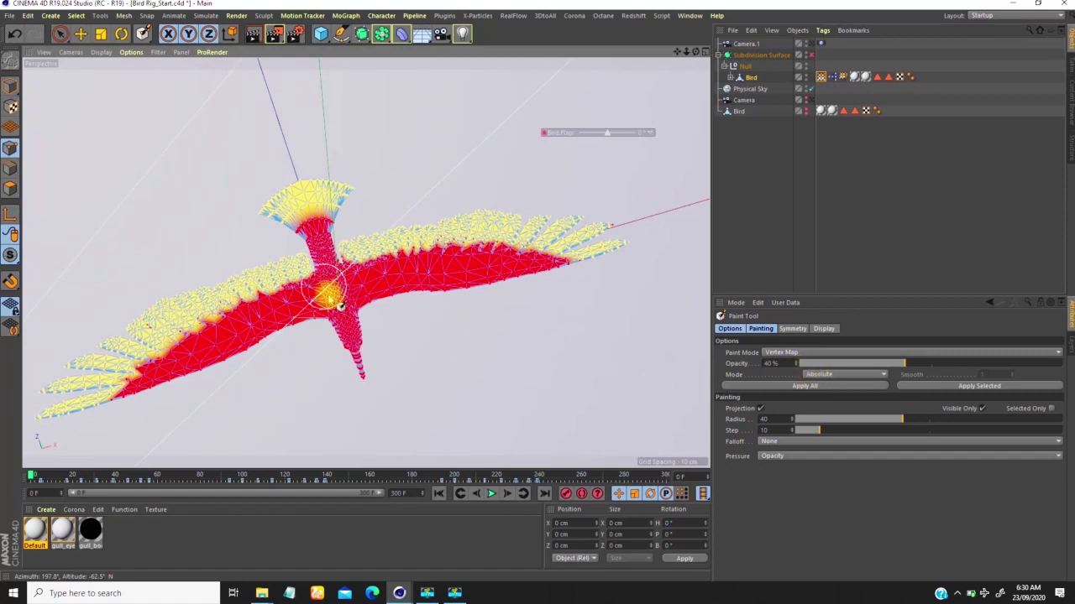
scroll(329, 300, down, 2)
alt+drag(329, 299, 359, 293)
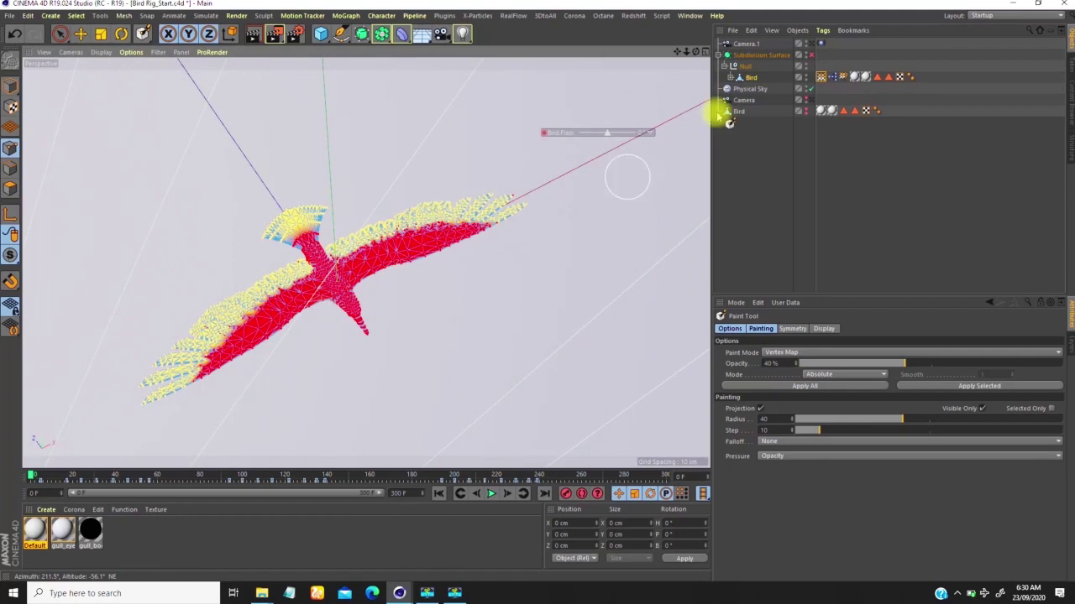
Step: Select Bird, return to Model mode with the Move tool, and clear the selection
click(737, 77)
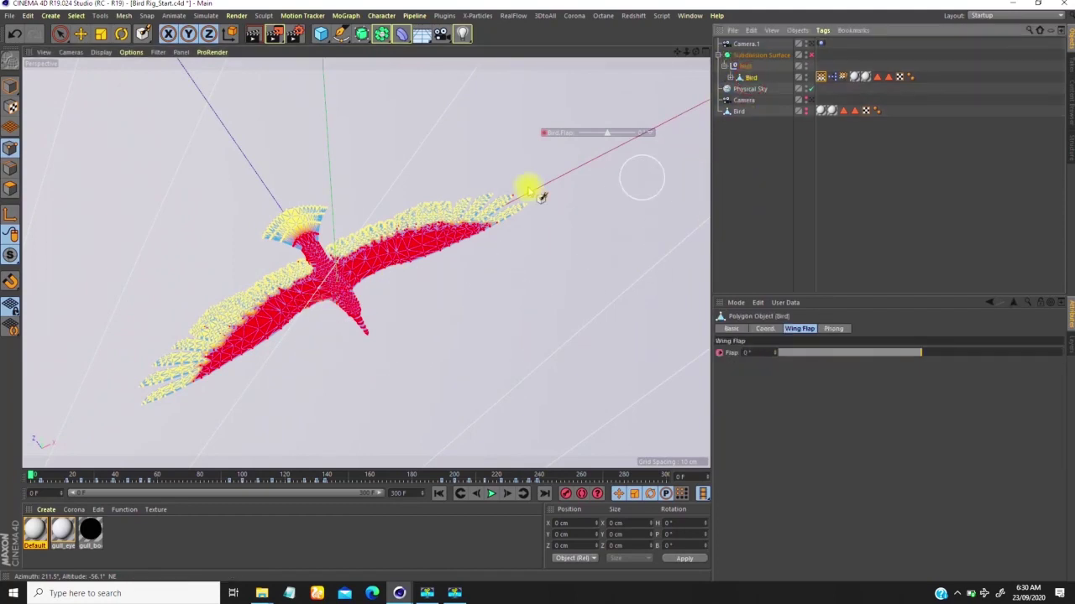
click(11, 85)
click(80, 34)
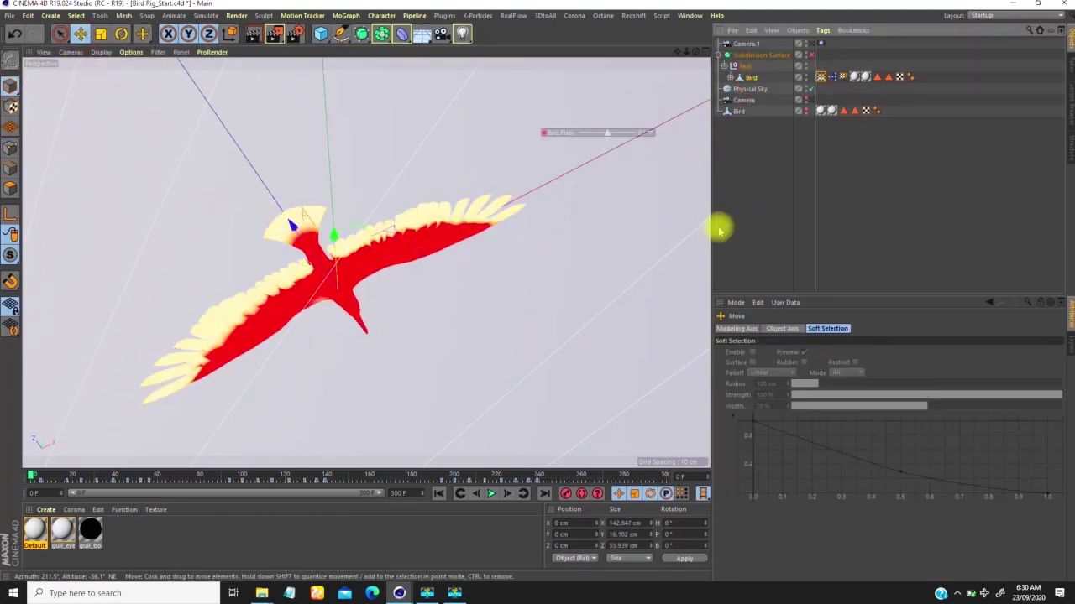
click(779, 172)
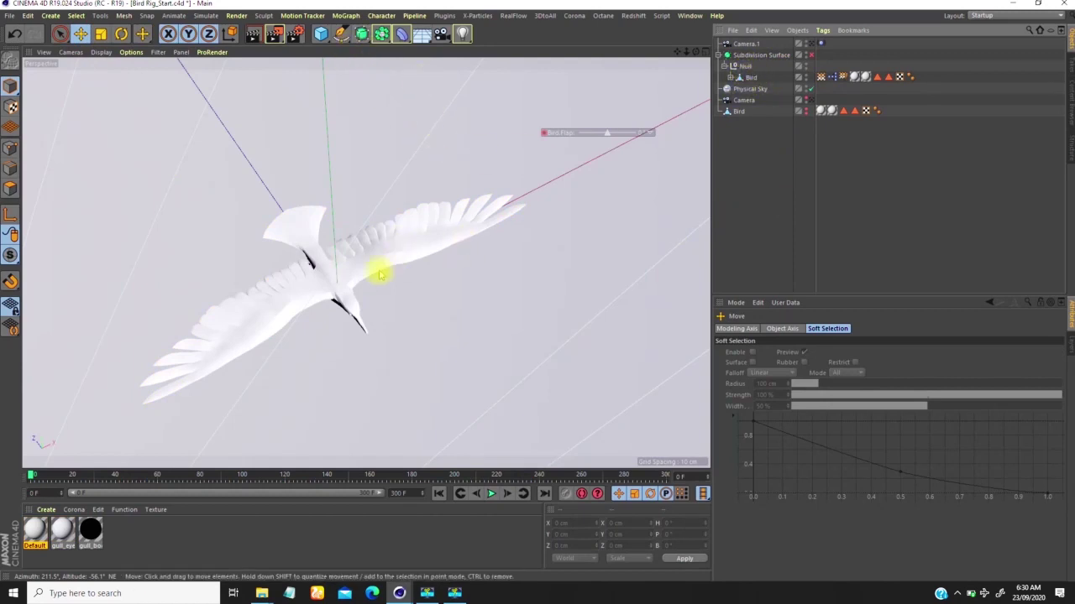
scroll(374, 232, up, 2)
scroll(374, 232, up, 1)
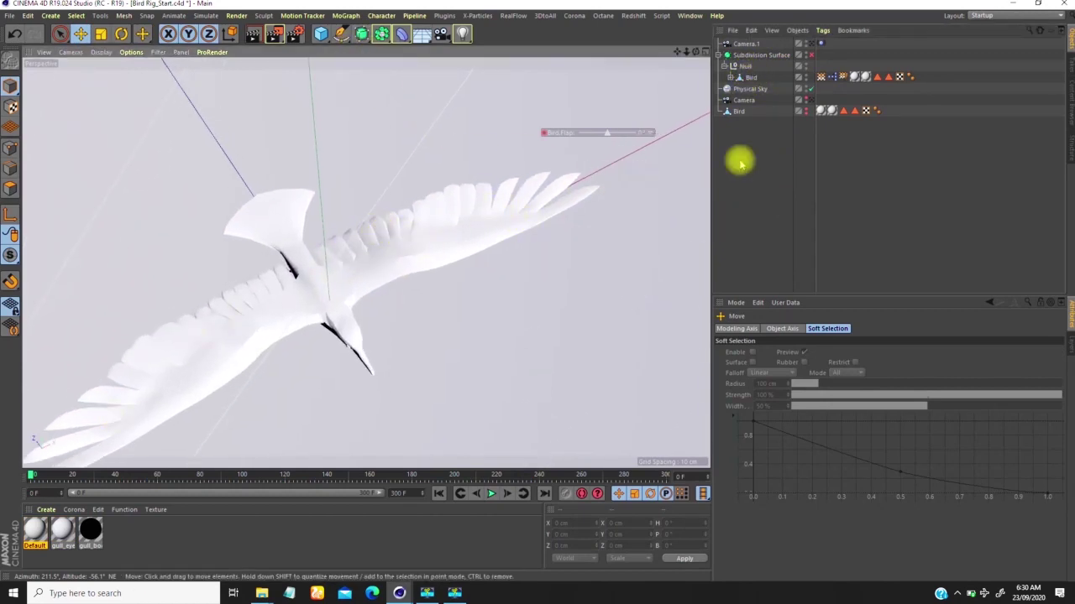
click(400, 35)
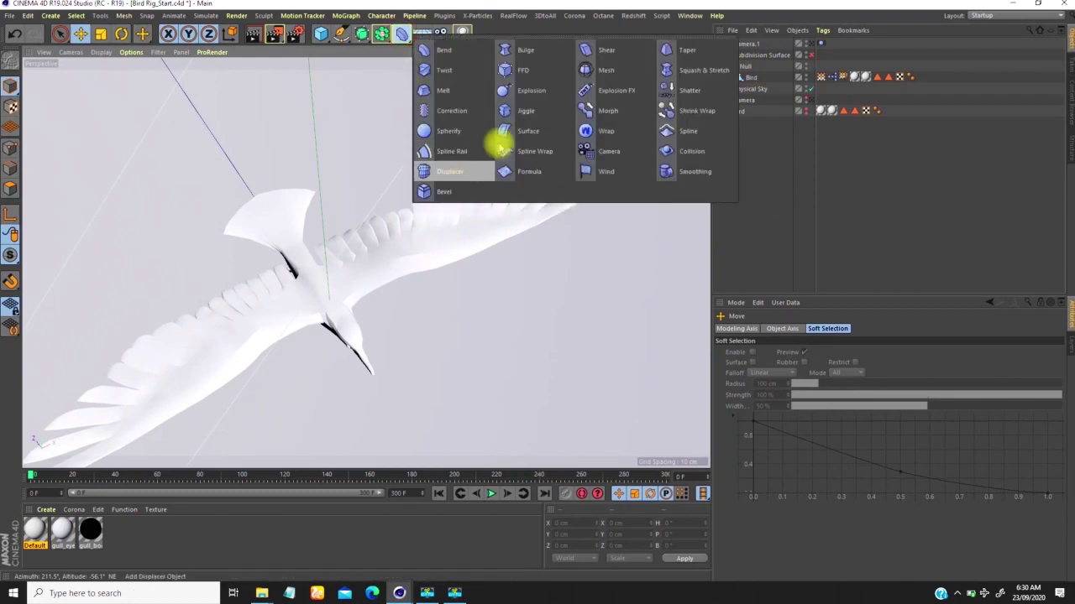
Step: Add a Jiggle deformer and place it inside the Null
click(526, 112)
click(743, 44)
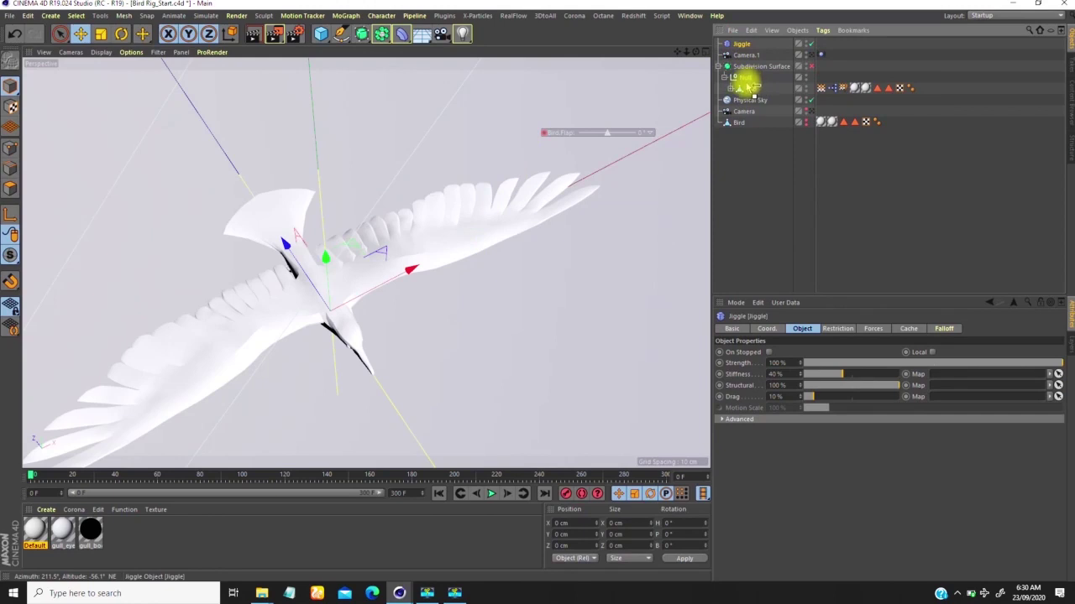
drag(747, 87, 746, 89)
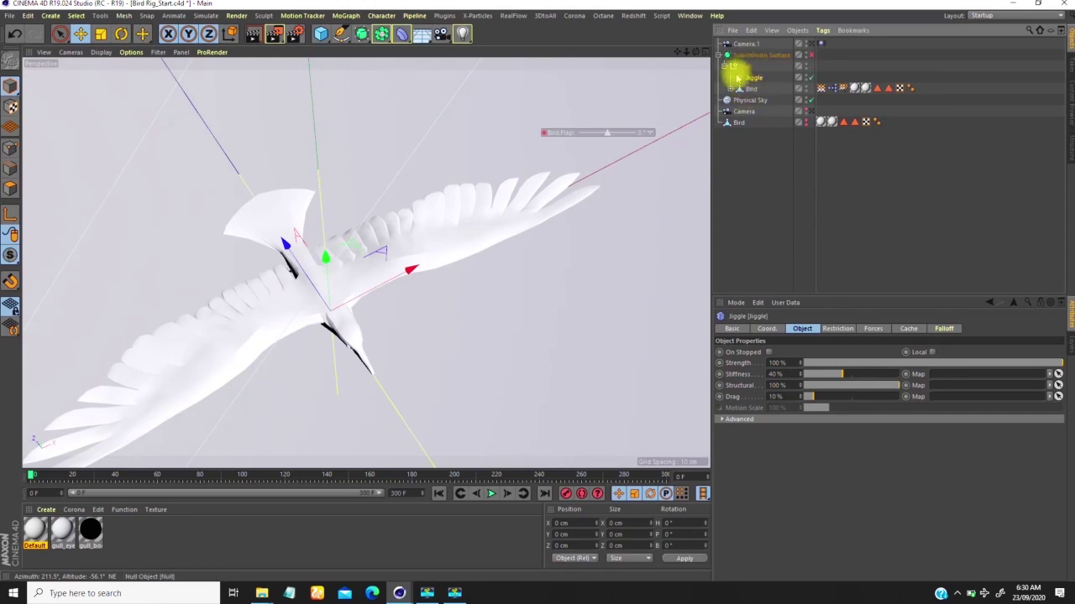
Step: Switch between the Bird and Jiggle objects to review their properties, ending on Jiggle
click(744, 67)
click(724, 67)
click(724, 66)
click(748, 87)
click(750, 77)
click(749, 87)
click(750, 76)
click(749, 88)
click(750, 76)
click(749, 87)
click(750, 77)
click(749, 88)
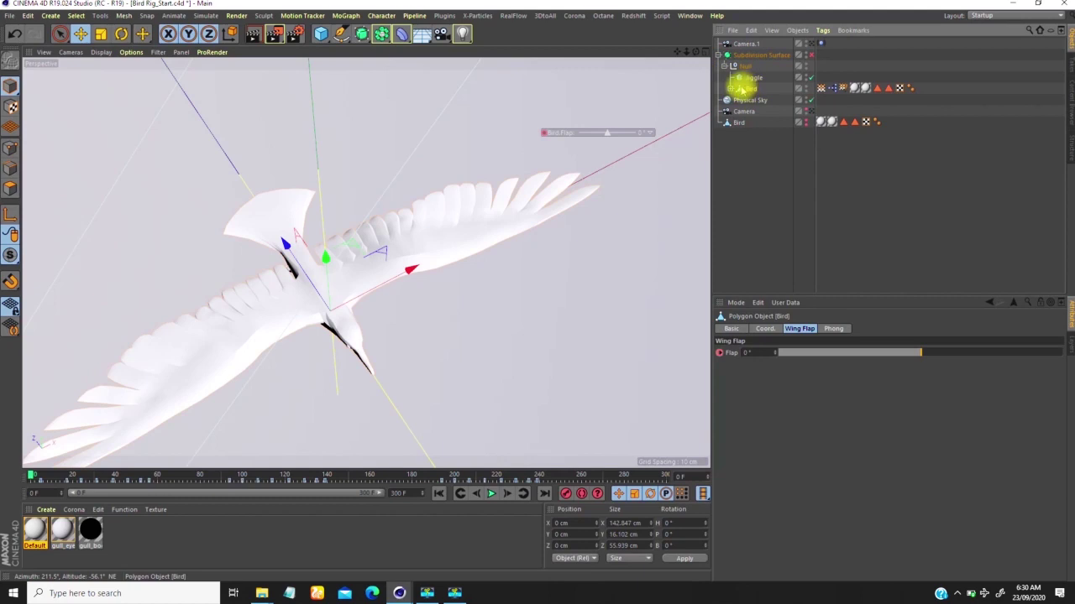
alt+drag(391, 271, 391, 233)
click(753, 77)
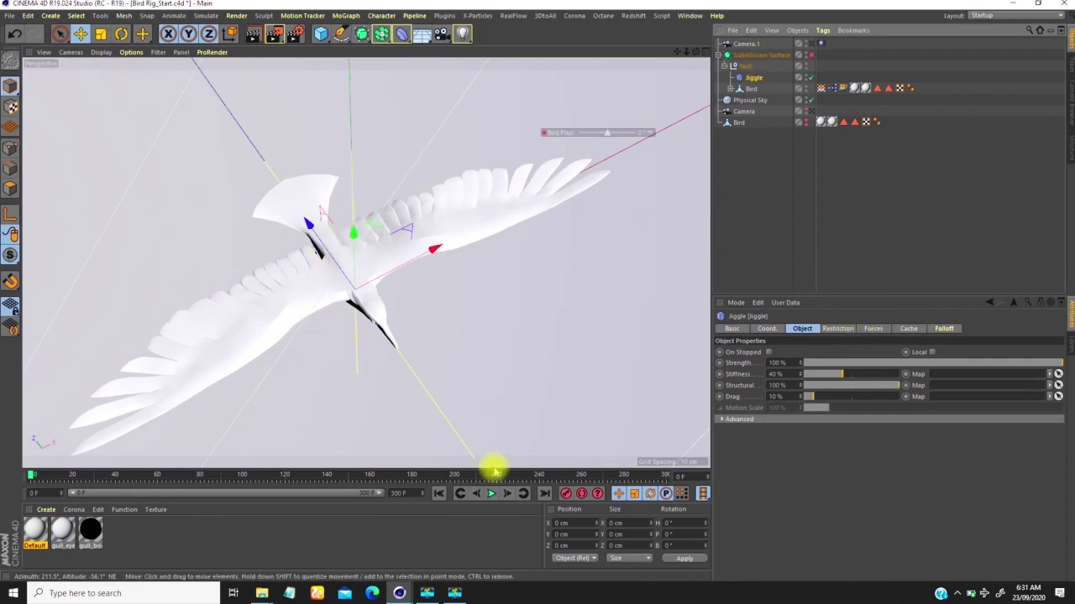
Step: Play and pause the flap at frame 77, then show Jiggle's Restriction settings
click(491, 493)
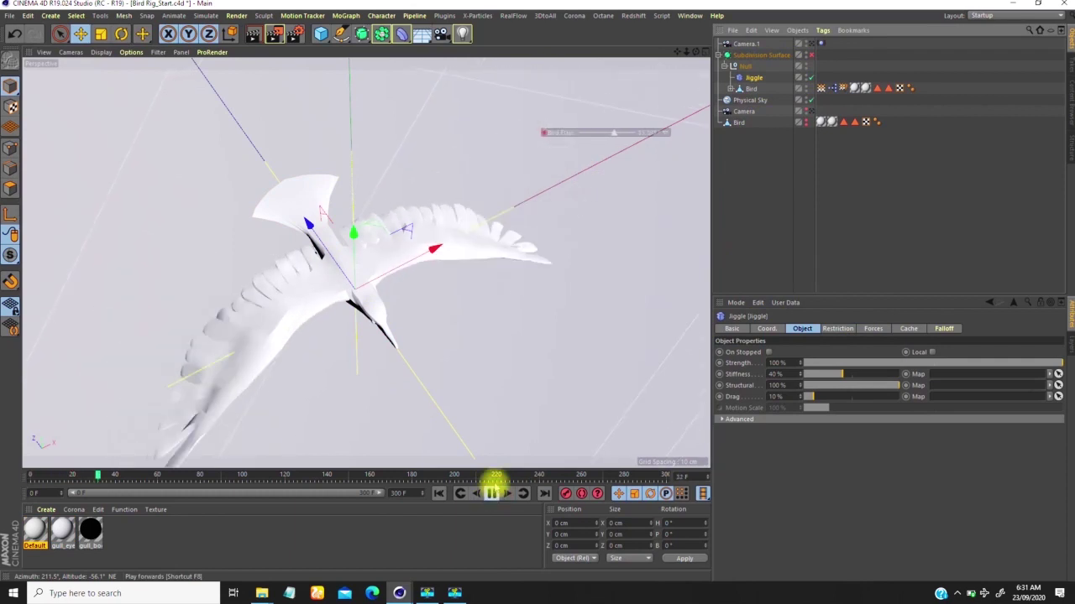
click(492, 494)
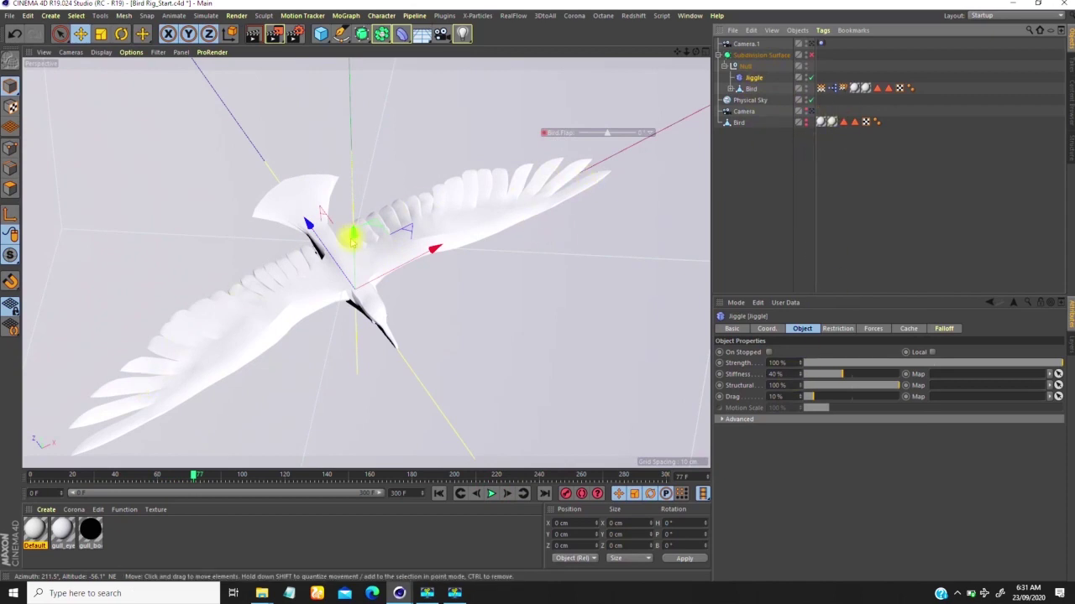
click(836, 328)
drag(818, 89, 820, 190)
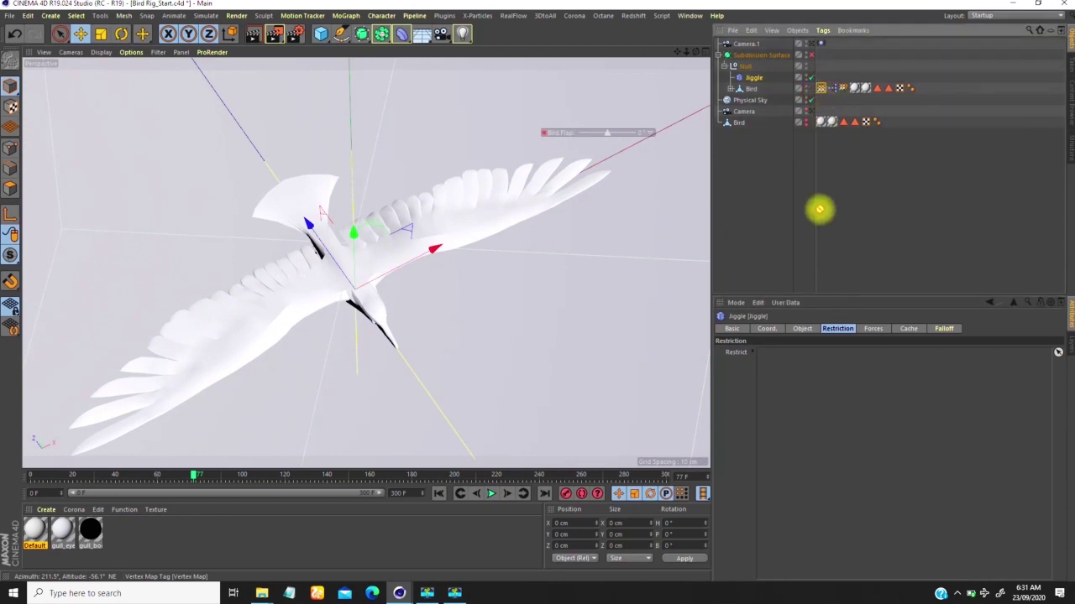
Step: Restrict Jiggle to the Bird's Vertex Map, preview the wobble with smoothing on, and rewind to frame 0
drag(802, 380, 803, 357)
click(439, 494)
click(491, 494)
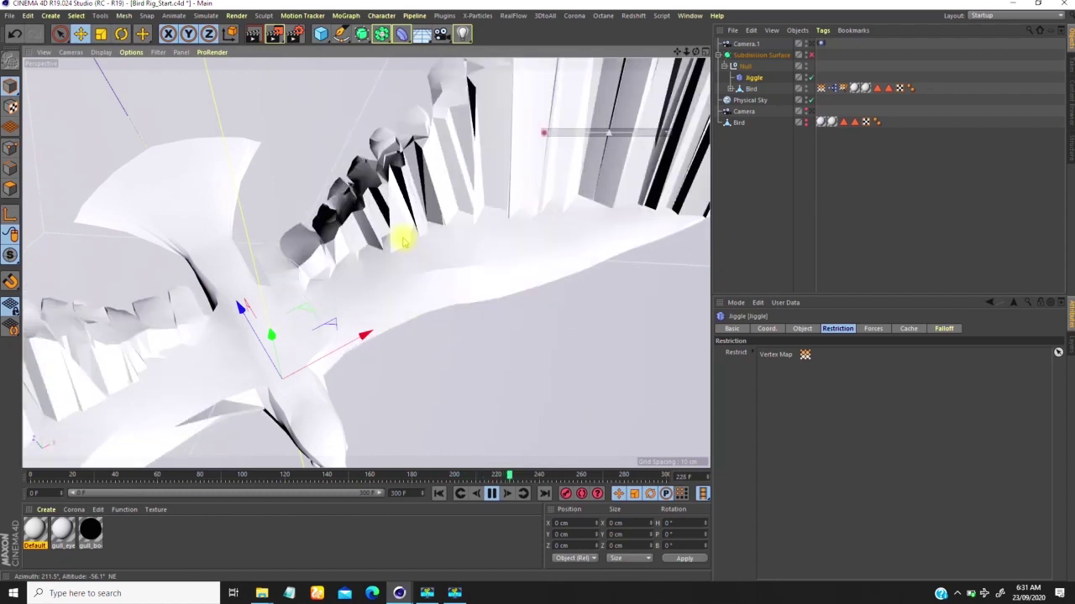
click(811, 54)
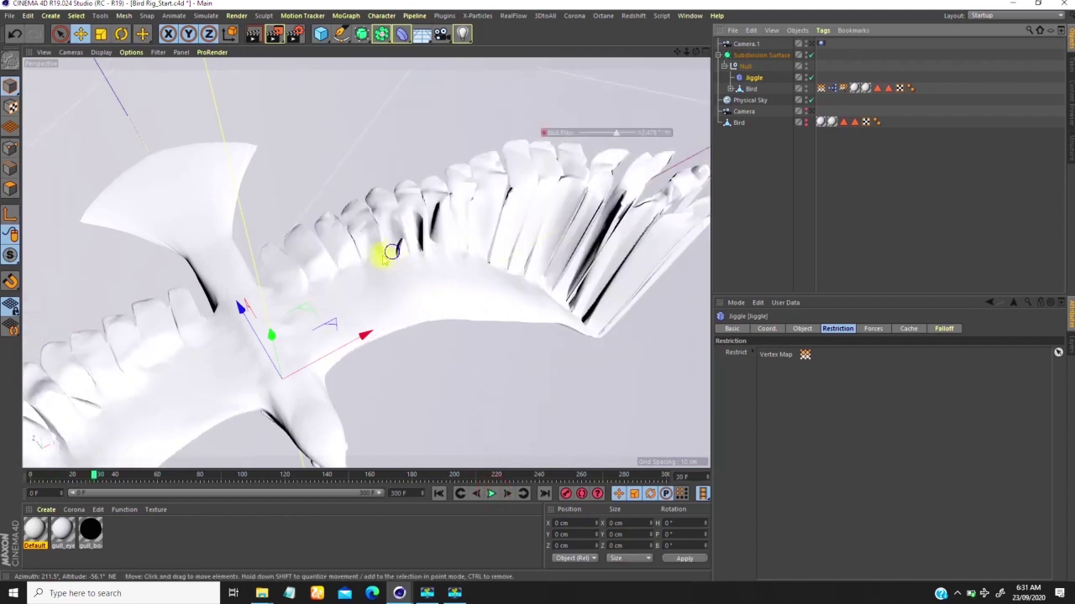
click(438, 493)
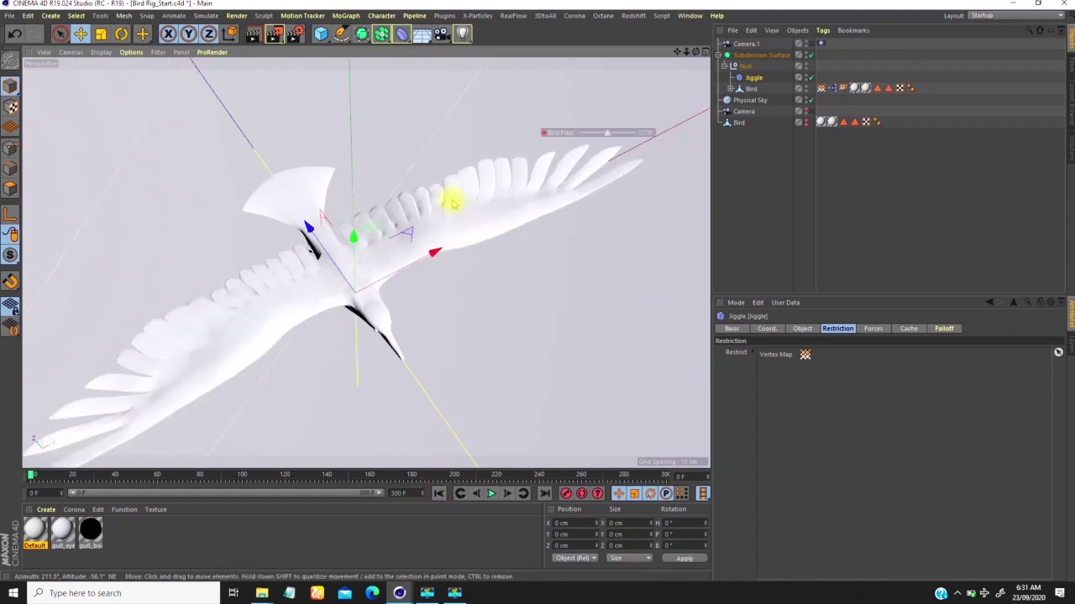
double_click(821, 87)
Step: Switch the vertex map Paint Tool mode to Smooth
alt+drag(453, 214, 494, 216)
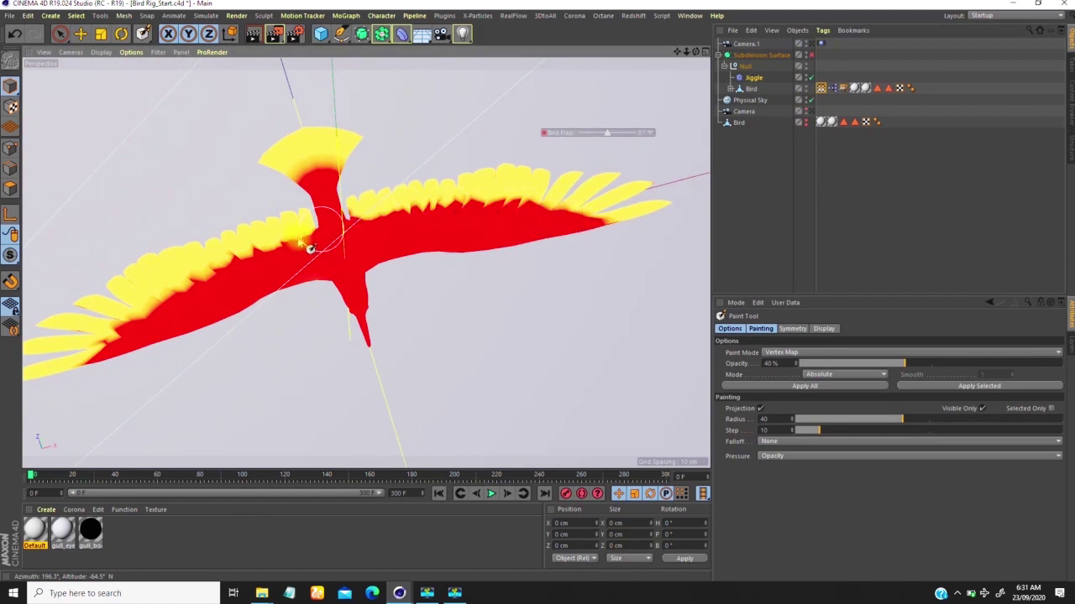
alt+drag(309, 241, 331, 266)
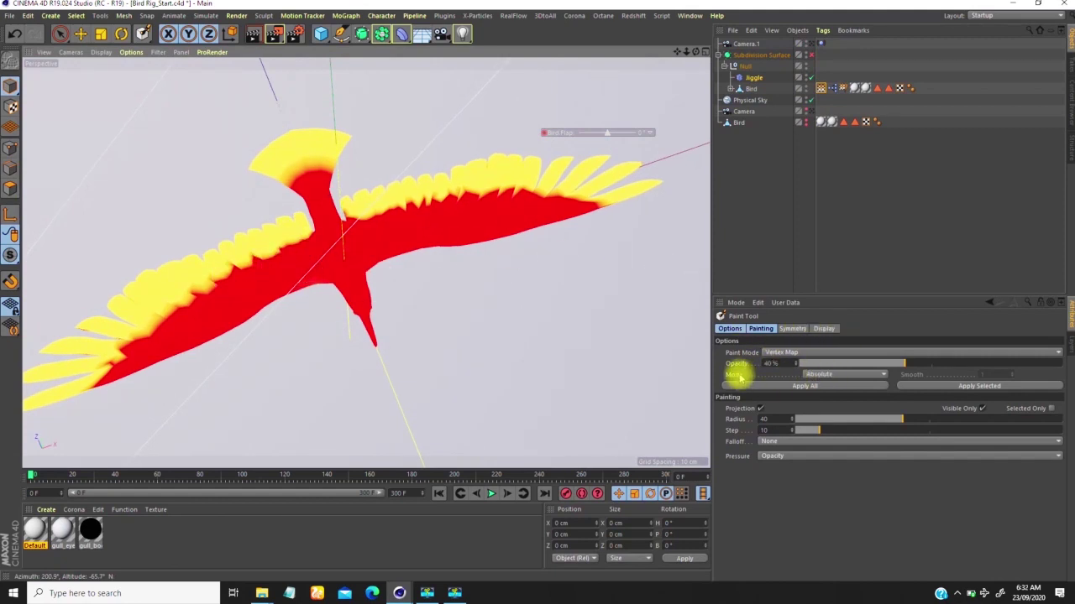
click(823, 375)
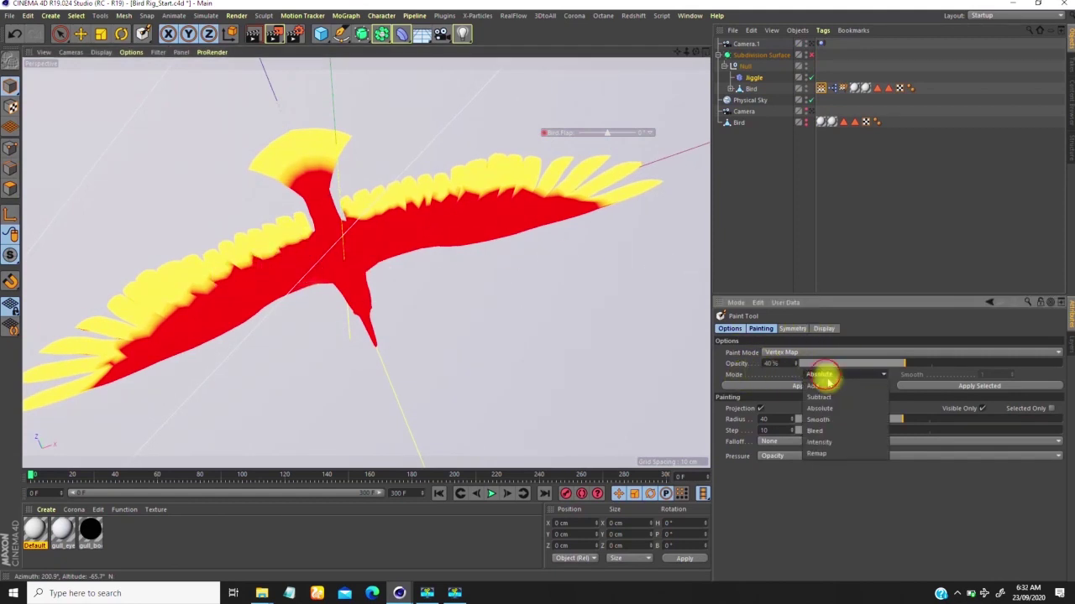
click(821, 416)
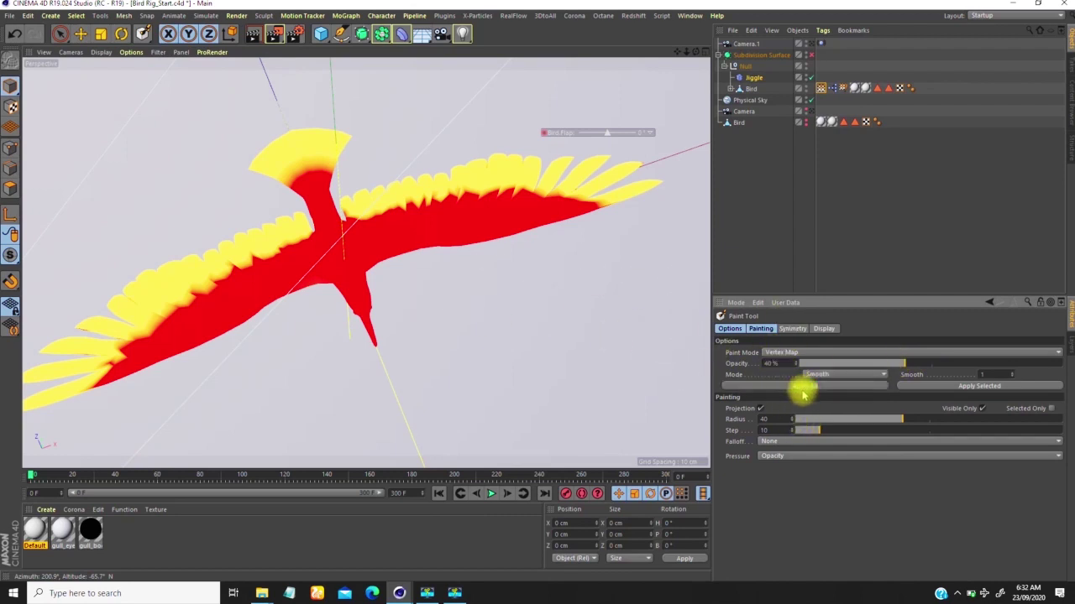
Step: Smooth the entire vertex map with Apply All and brush-smooth the neck area
click(752, 88)
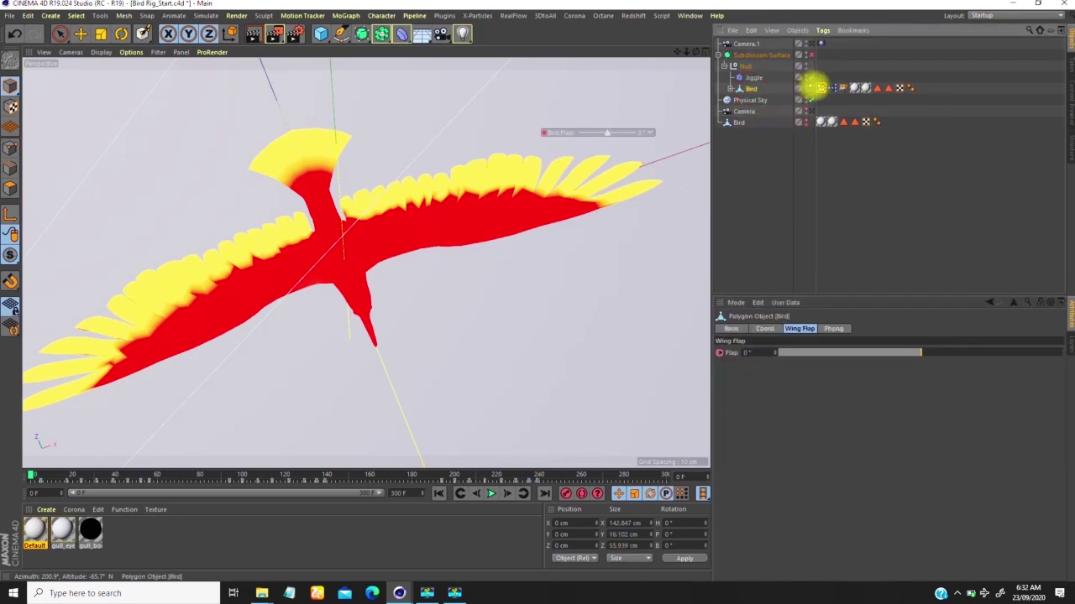
click(820, 88)
click(753, 88)
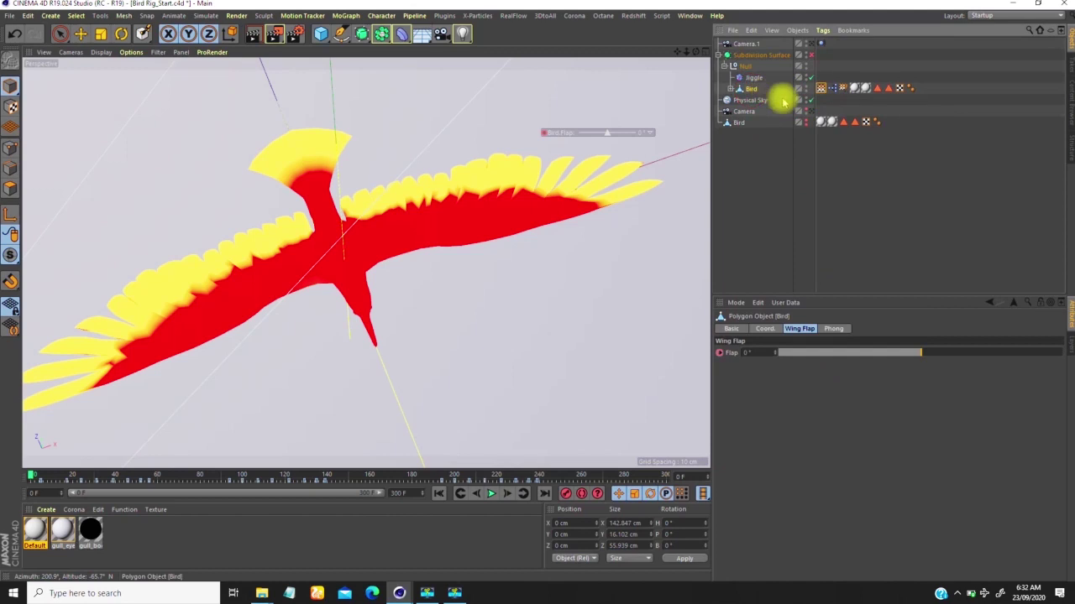
double_click(821, 87)
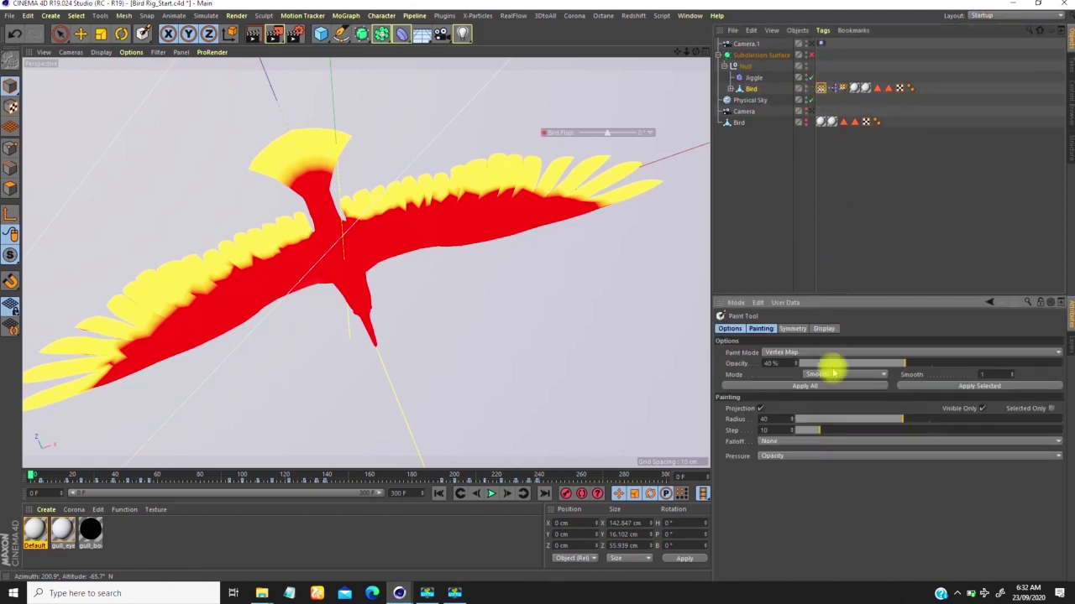
click(805, 386)
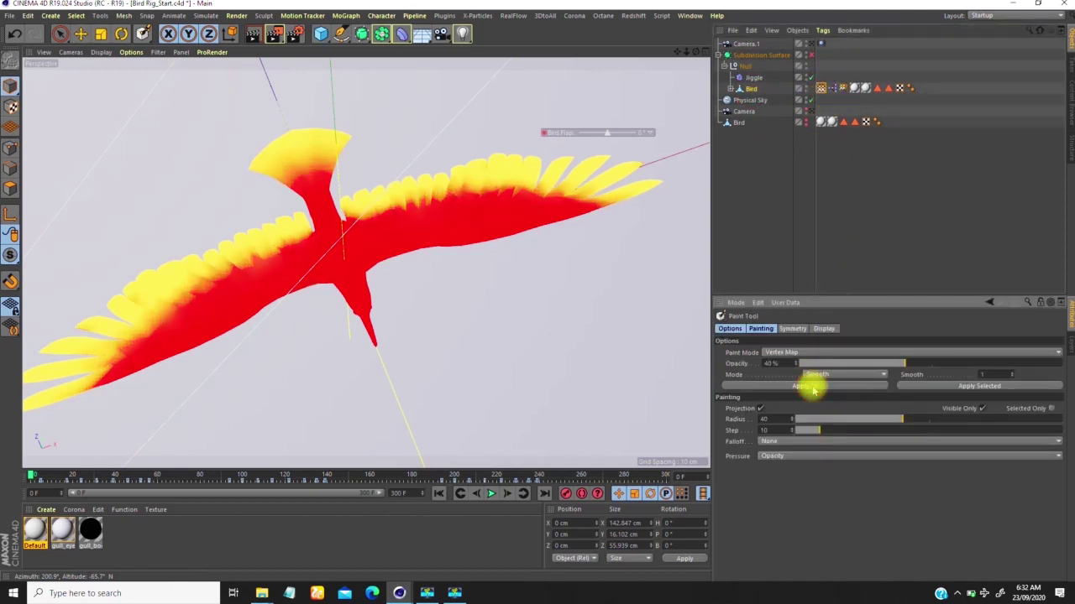
drag(336, 201, 365, 210)
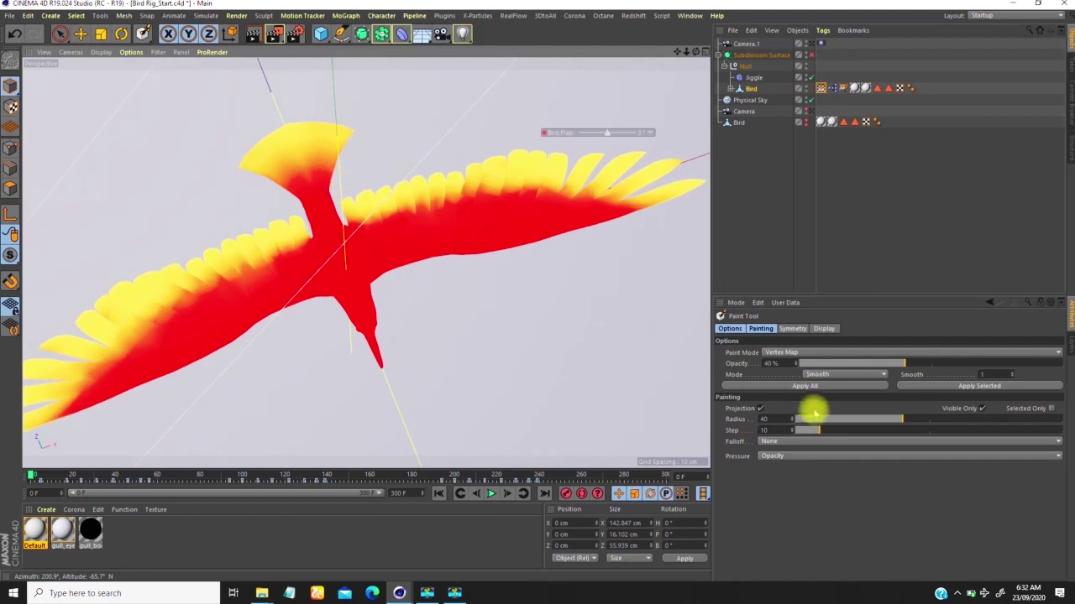
click(806, 386)
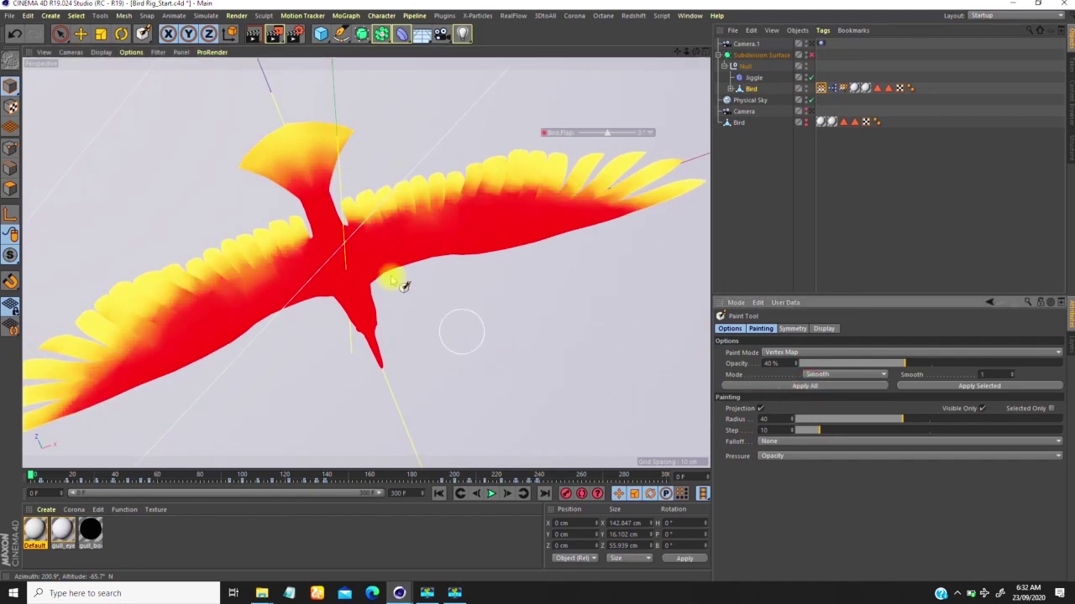
click(316, 304)
alt+drag(328, 312, 338, 267)
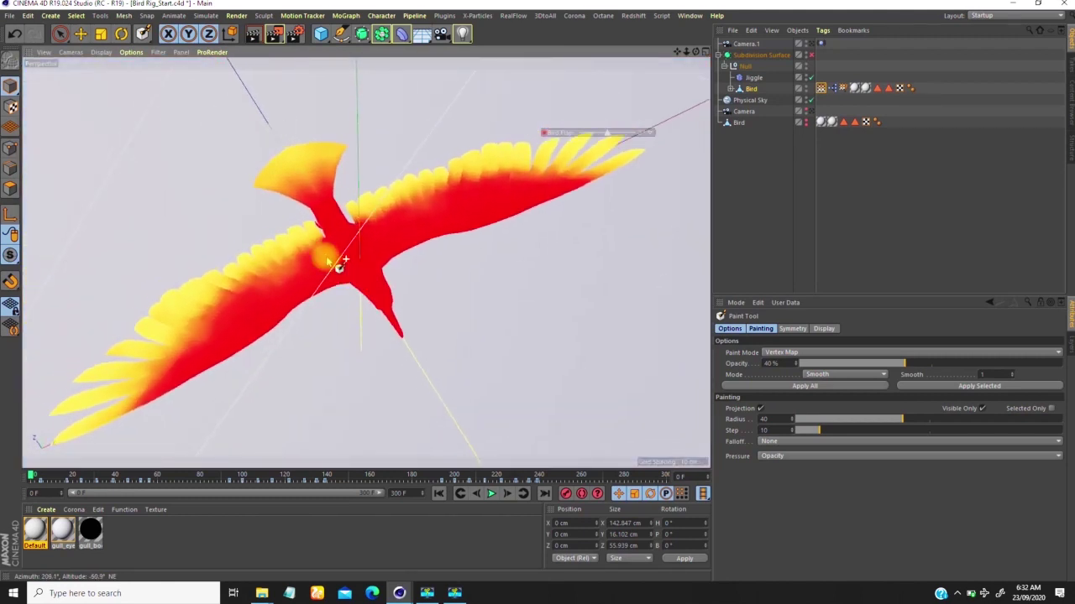
Step: Play the jiggle test with Subdivision Surface toggled, then stop and rewind to frame 0
click(81, 34)
click(865, 193)
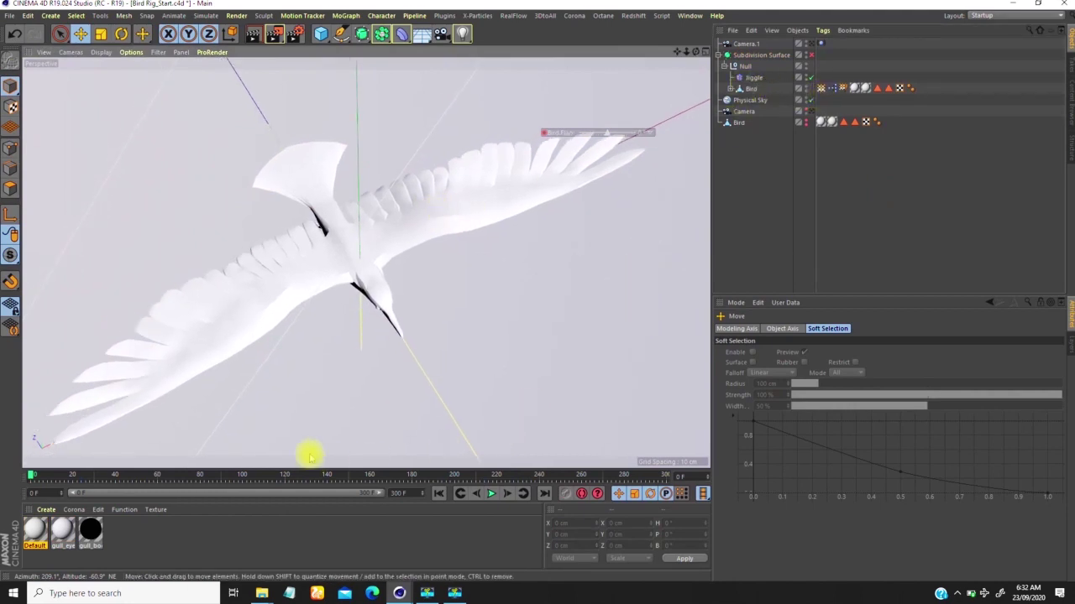
click(492, 494)
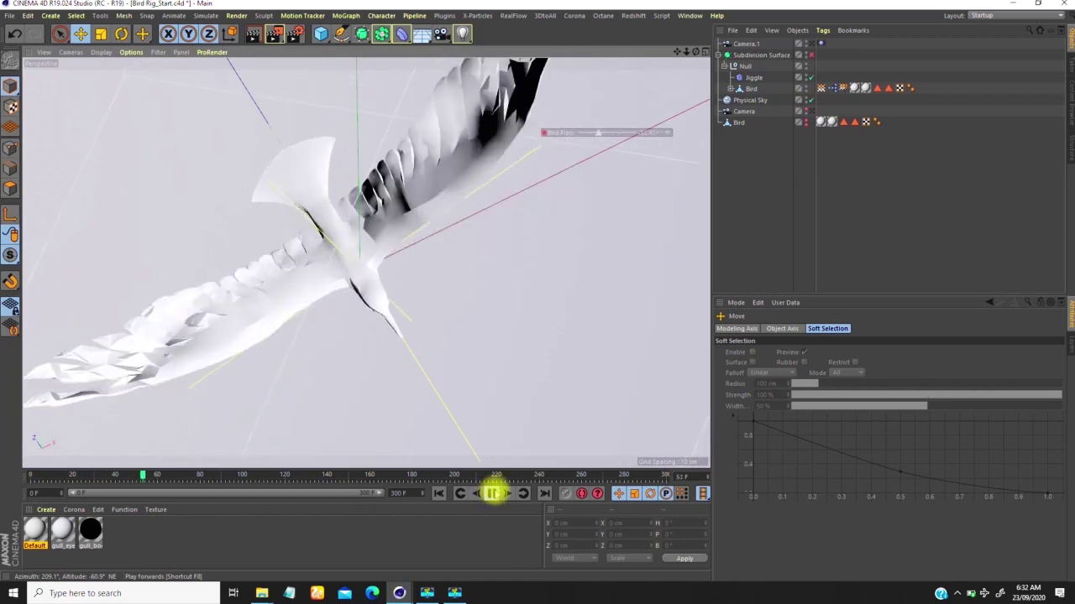
click(811, 54)
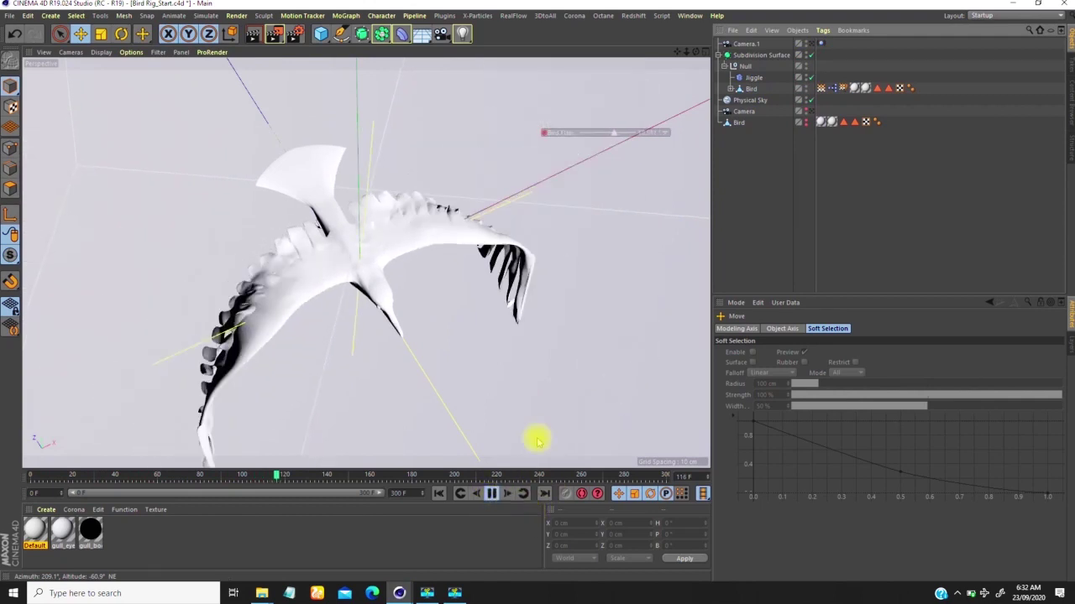
click(491, 494)
click(437, 494)
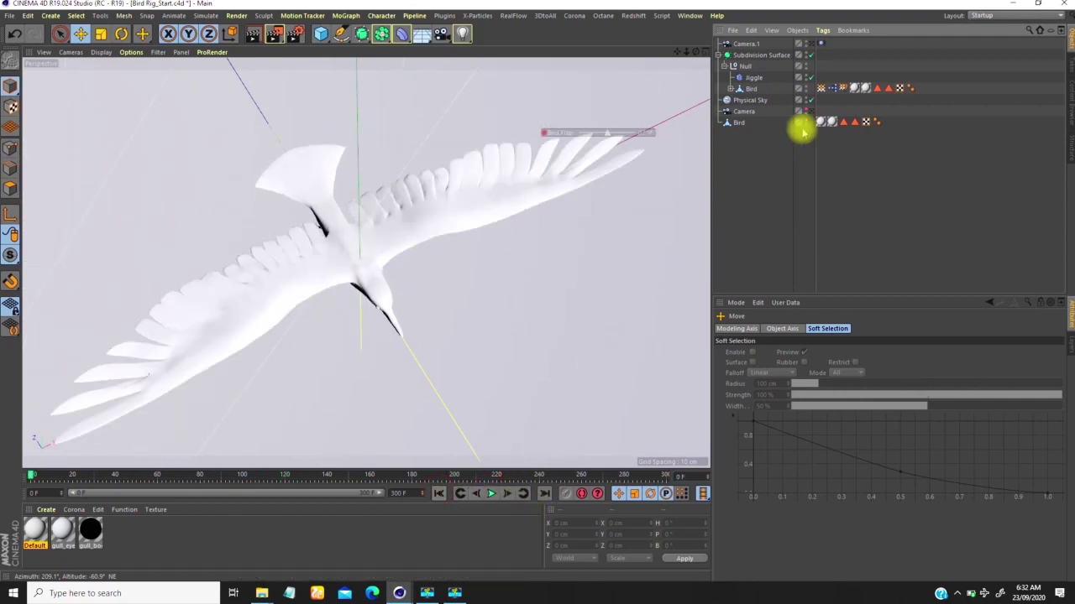
double_click(819, 88)
click(751, 89)
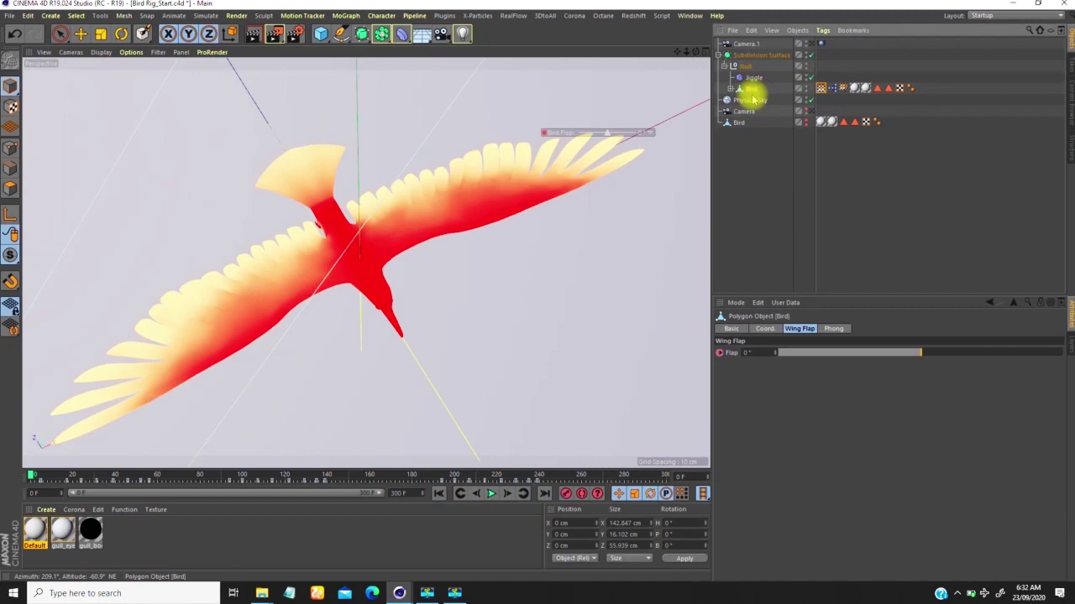
Step: Resume painting the bird's vertex map at 43% opacity, orbit to review the wings, and select Jiggle
click(821, 87)
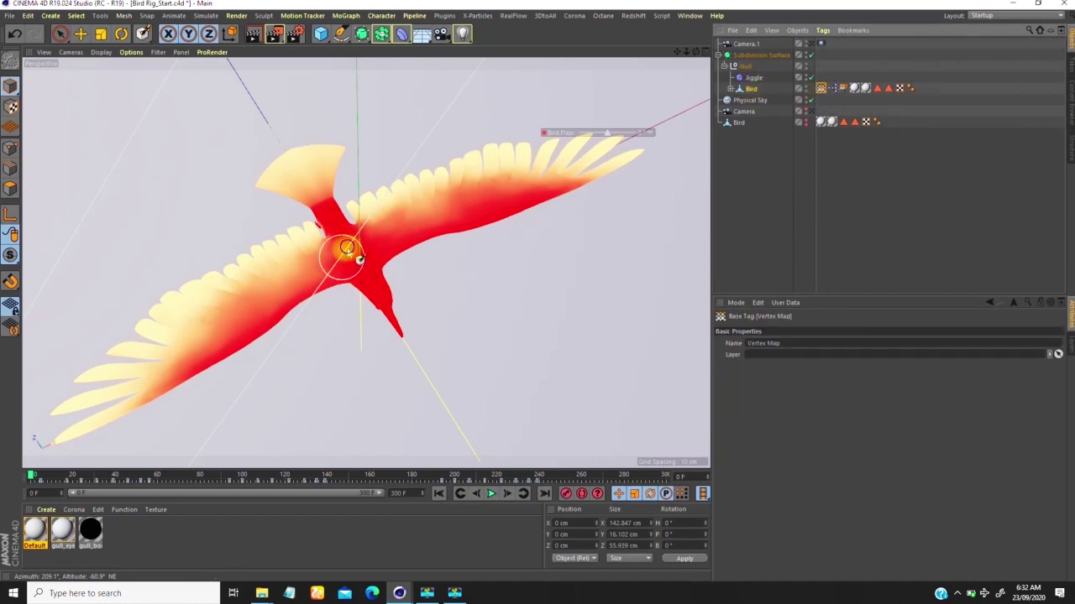
scroll(352, 243, up, 2)
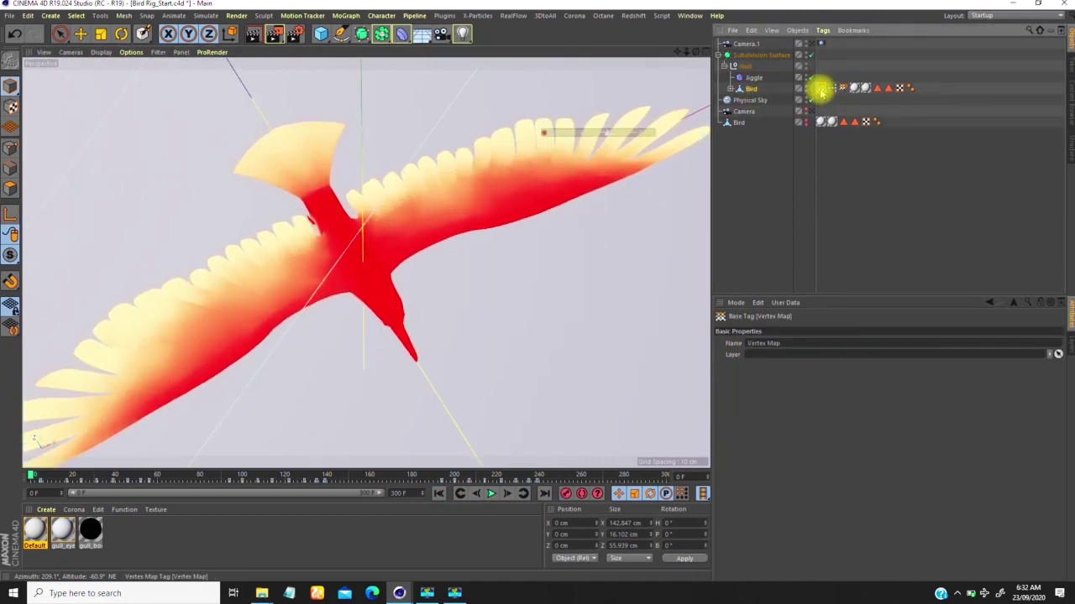
double_click(819, 88)
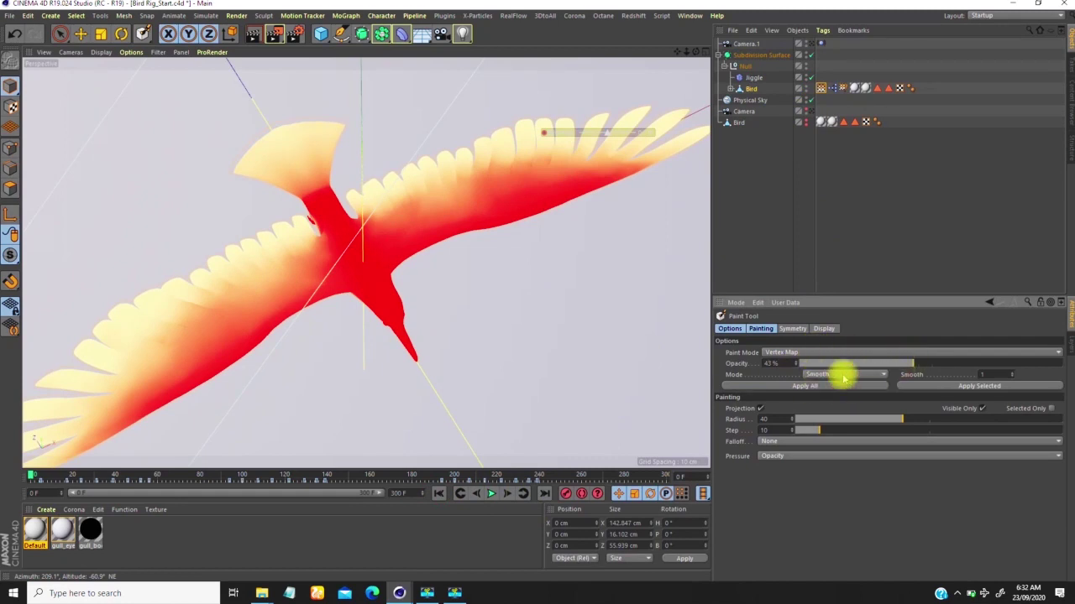
click(752, 87)
click(821, 88)
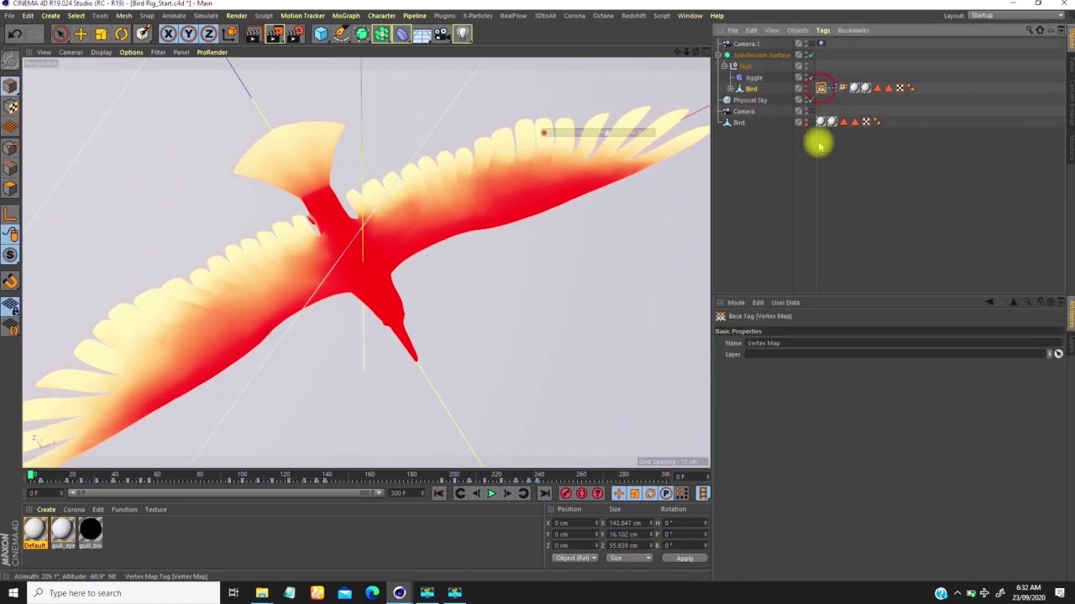
double_click(820, 88)
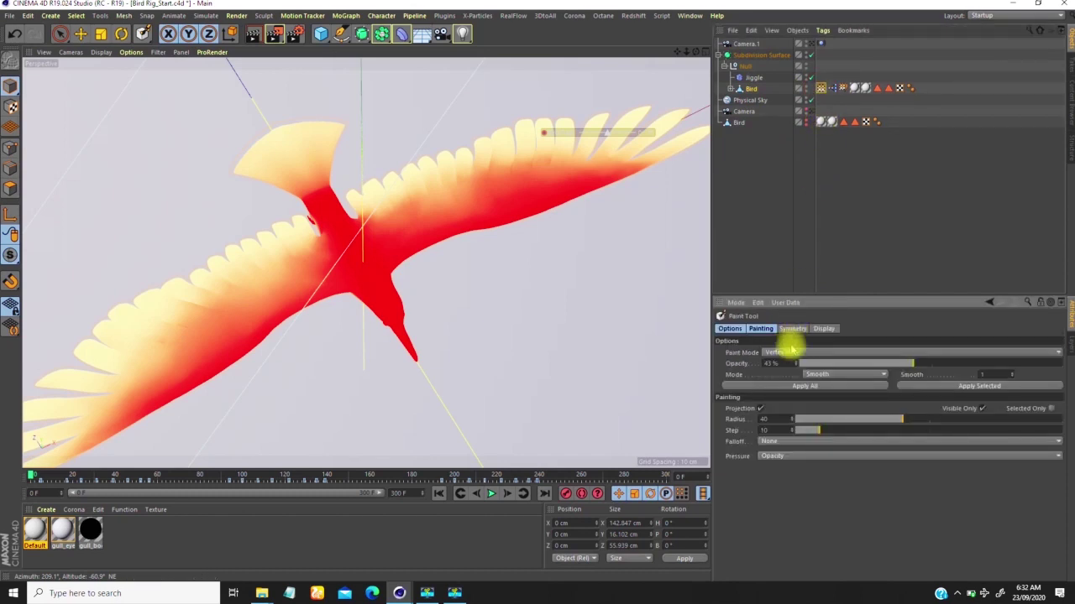
alt+drag(417, 272, 676, 124)
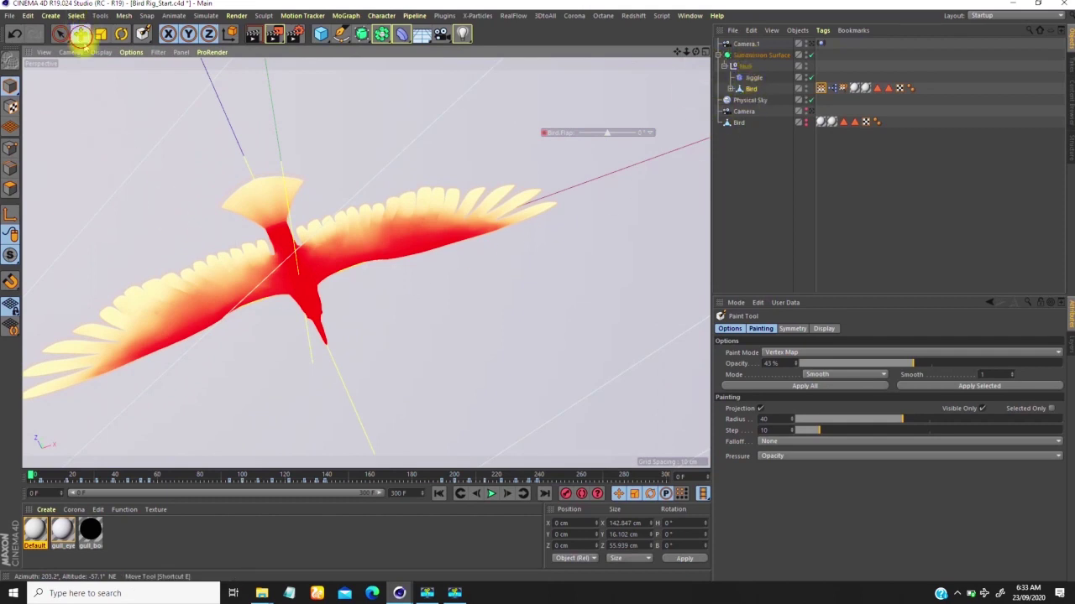
click(79, 33)
click(754, 77)
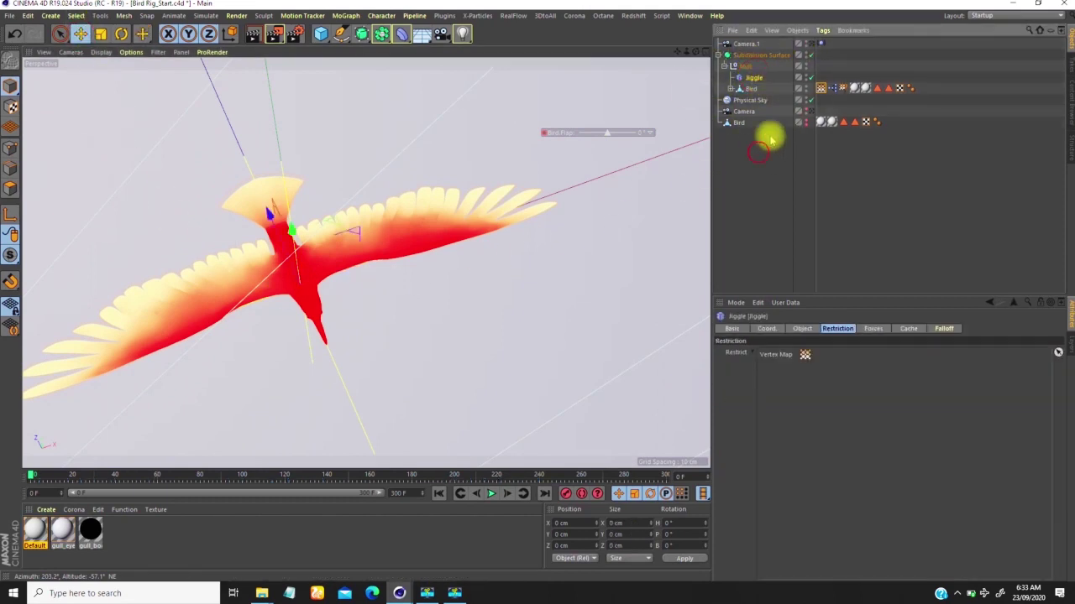
Step: Select the Jiggle deformer, show its Stiffness and Drag settings, and stop playback at frame 50
click(758, 152)
click(749, 88)
scroll(478, 189, up, 3)
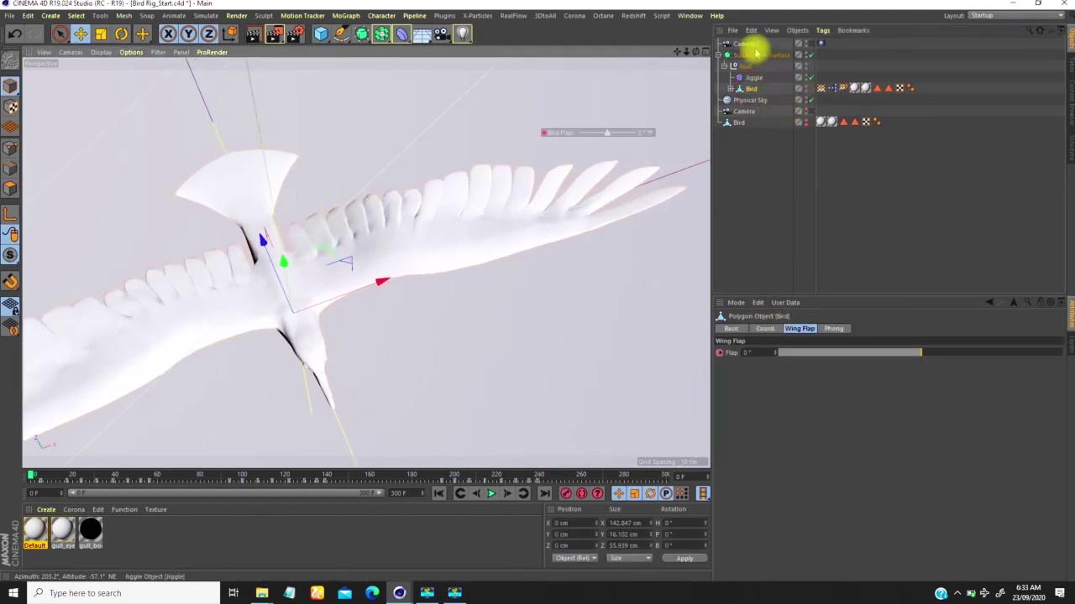
click(750, 79)
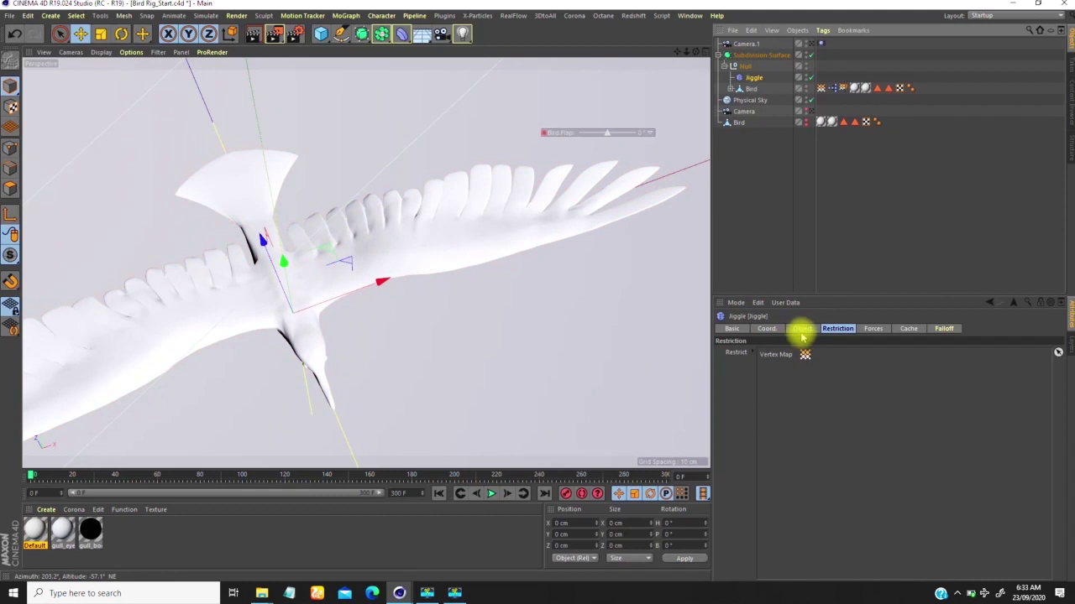
click(802, 330)
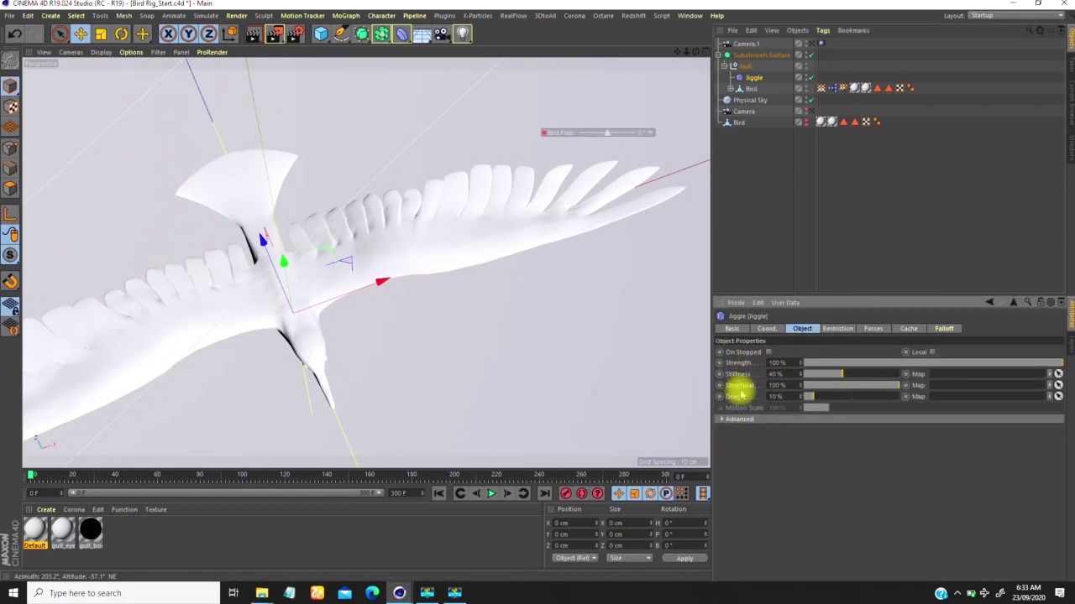
alt+drag(295, 297, 408, 271)
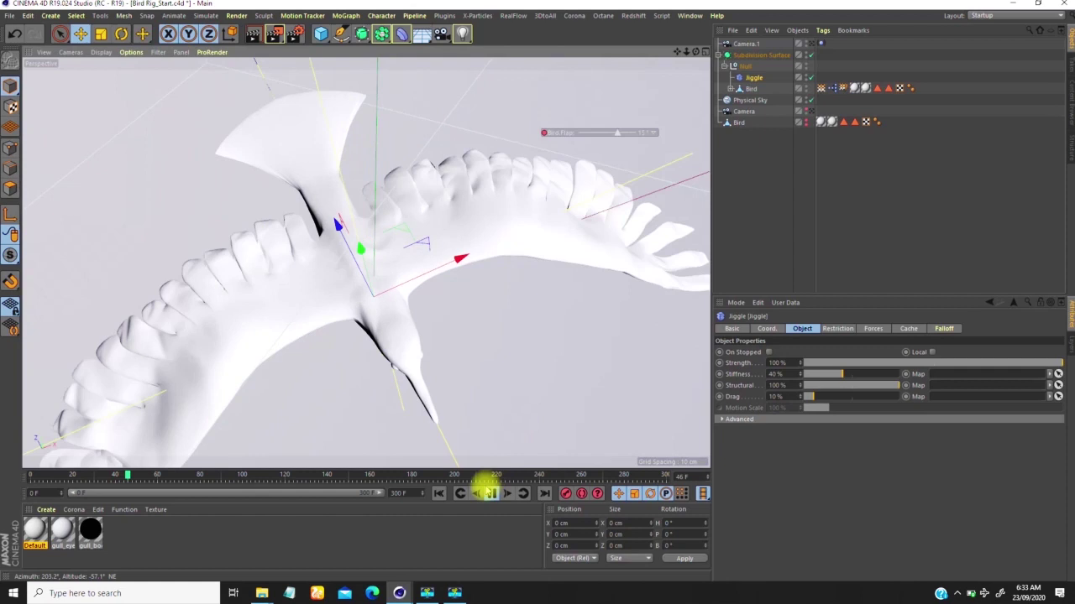
click(492, 494)
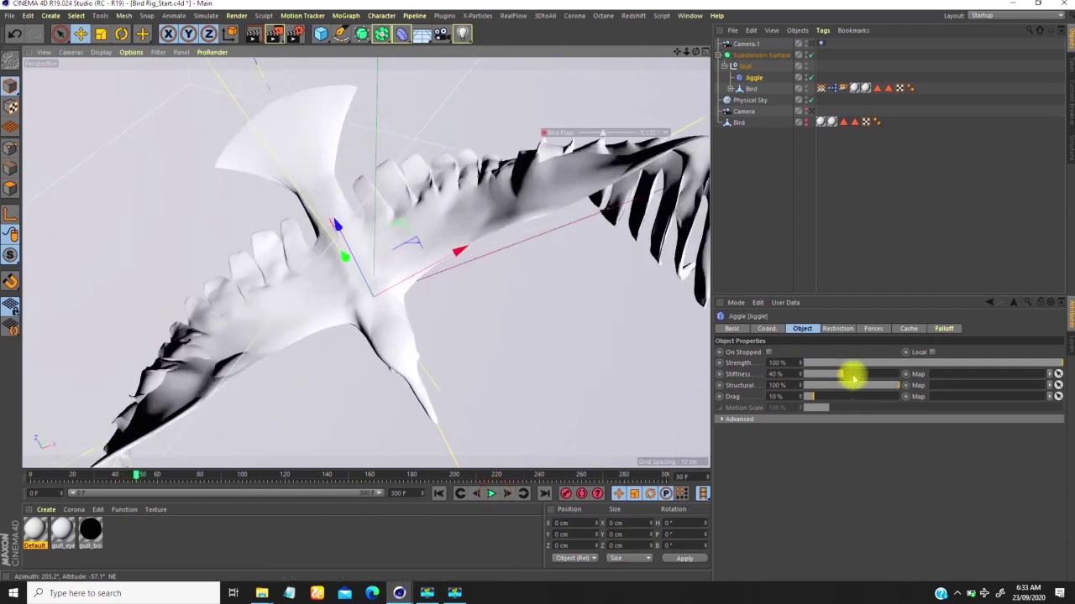
Step: Raise Jiggle Stiffness from 40% to 83%, replaying from frame 0 to test the wobble
drag(852, 378, 889, 379)
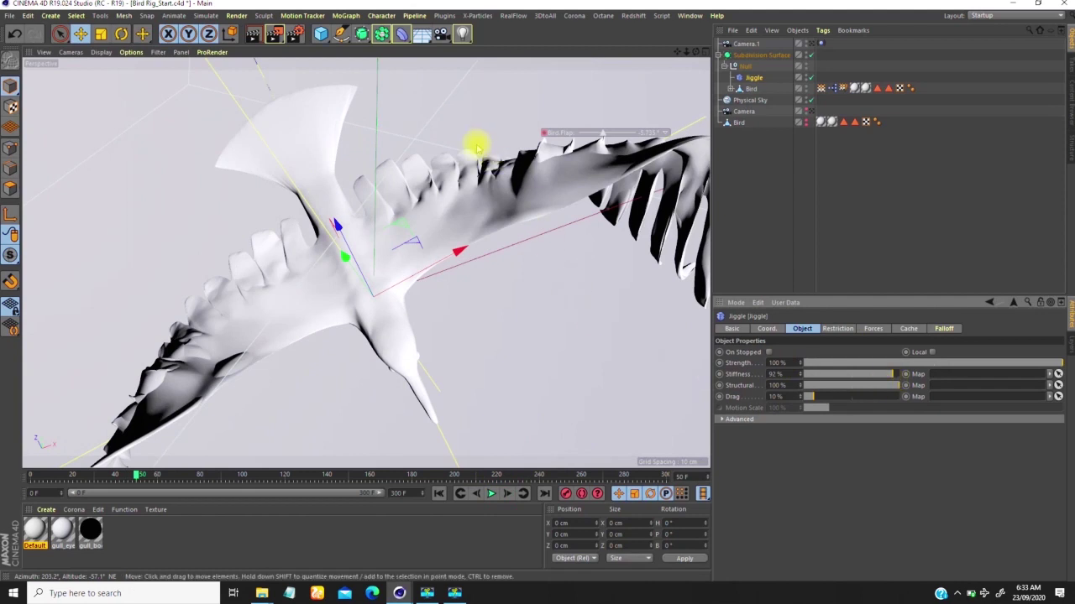
click(438, 494)
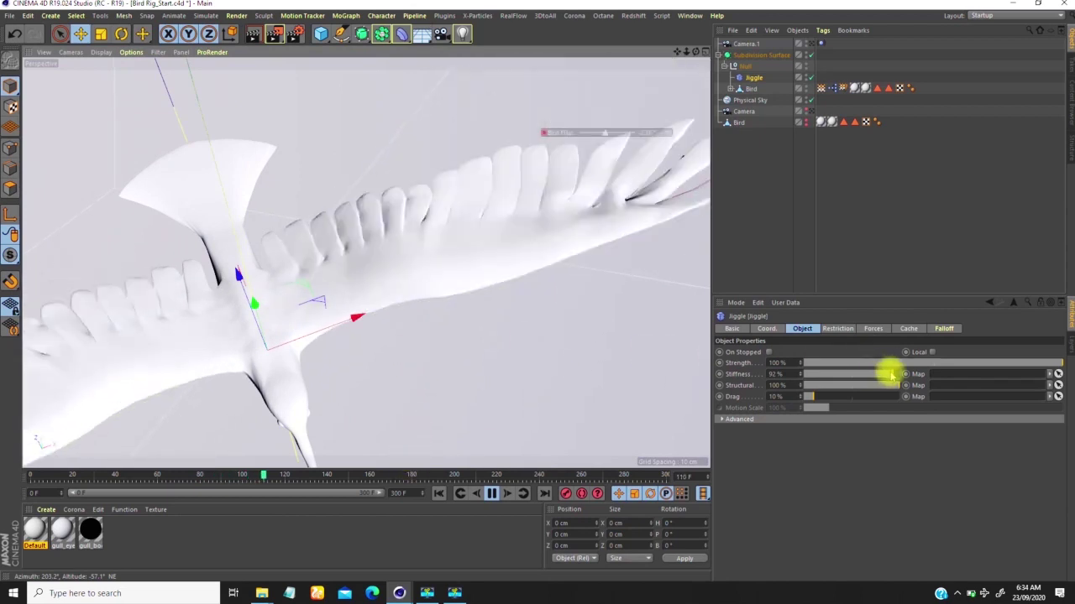
click(887, 375)
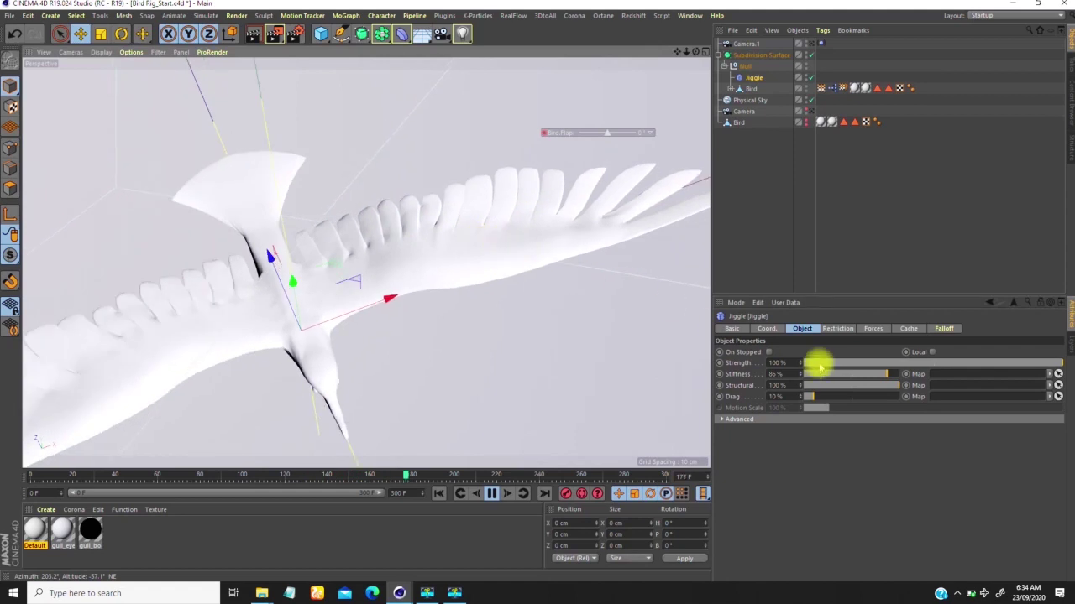
drag(884, 374, 874, 378)
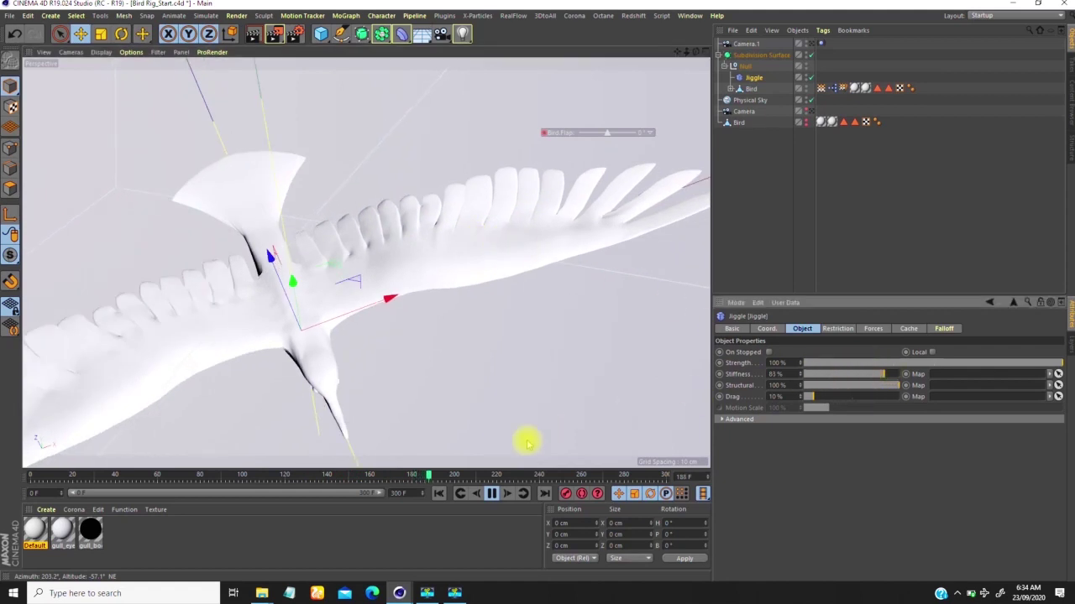
click(438, 493)
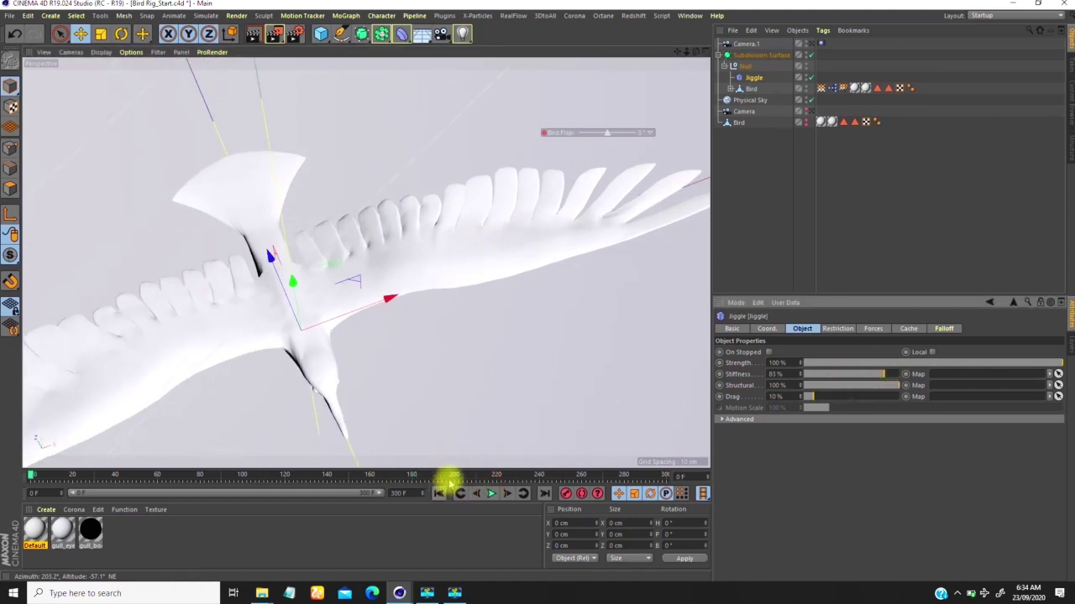
alt+drag(355, 288, 440, 283)
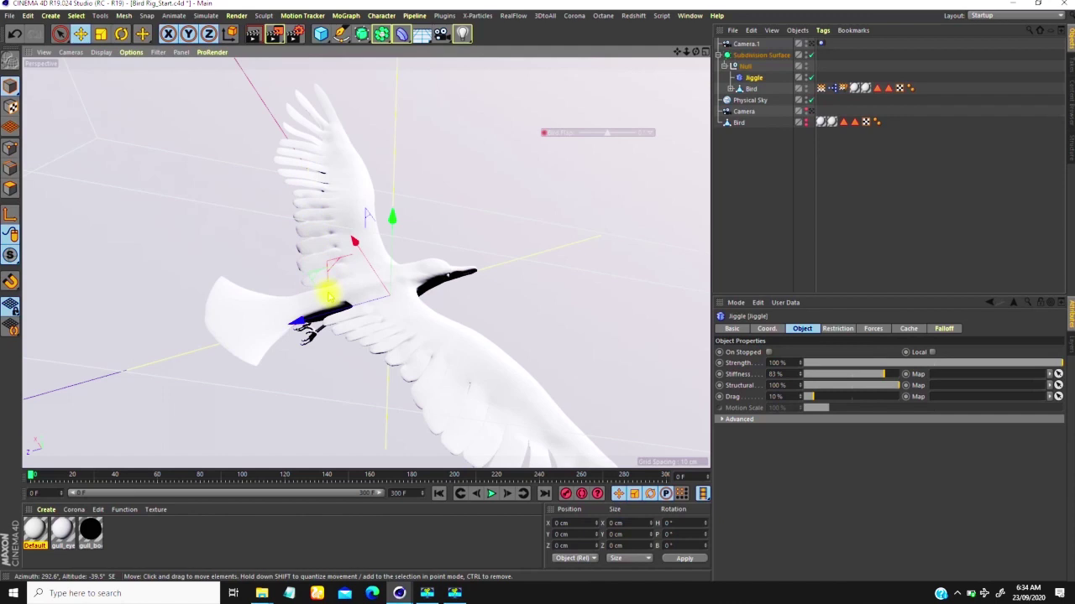
alt+drag(452, 301, 344, 321)
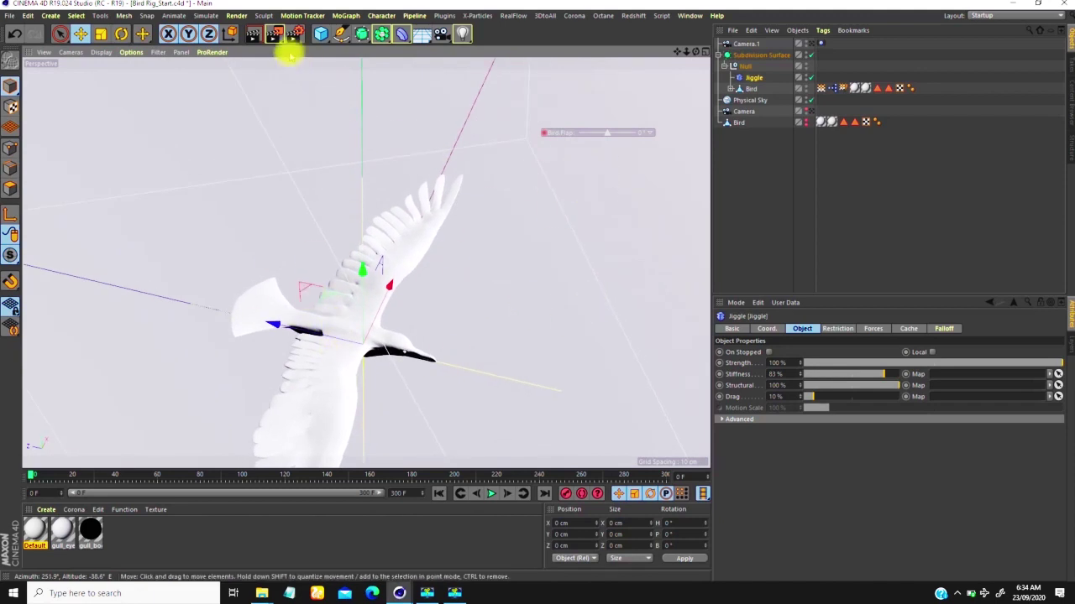
Step: Create a Wind force object from Simulate > Particles > Wind
click(236, 15)
click(236, 15)
mouse_move(206, 15)
mouse_move(222, 70)
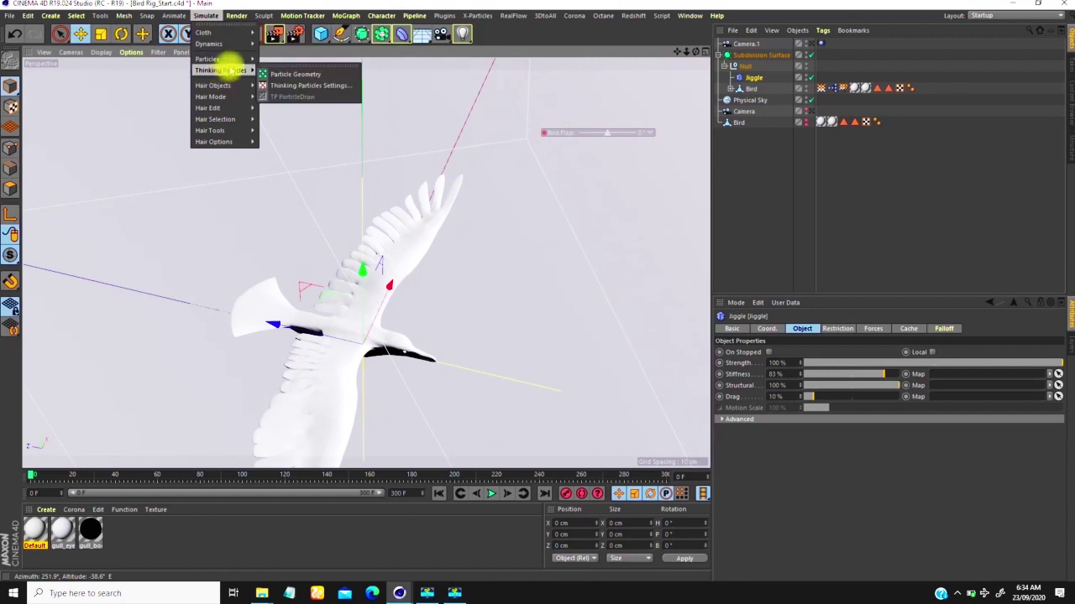
click(281, 157)
Step: Orbit around the bird and return playback to frame 0 to check the Wind
alt+drag(360, 264, 337, 346)
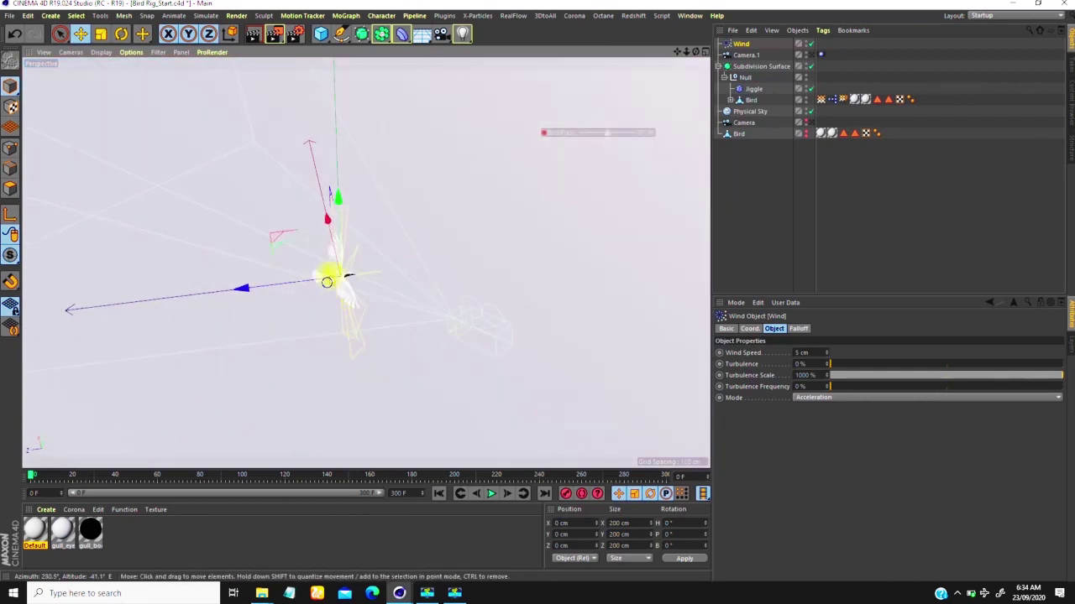
alt+drag(325, 290, 377, 233)
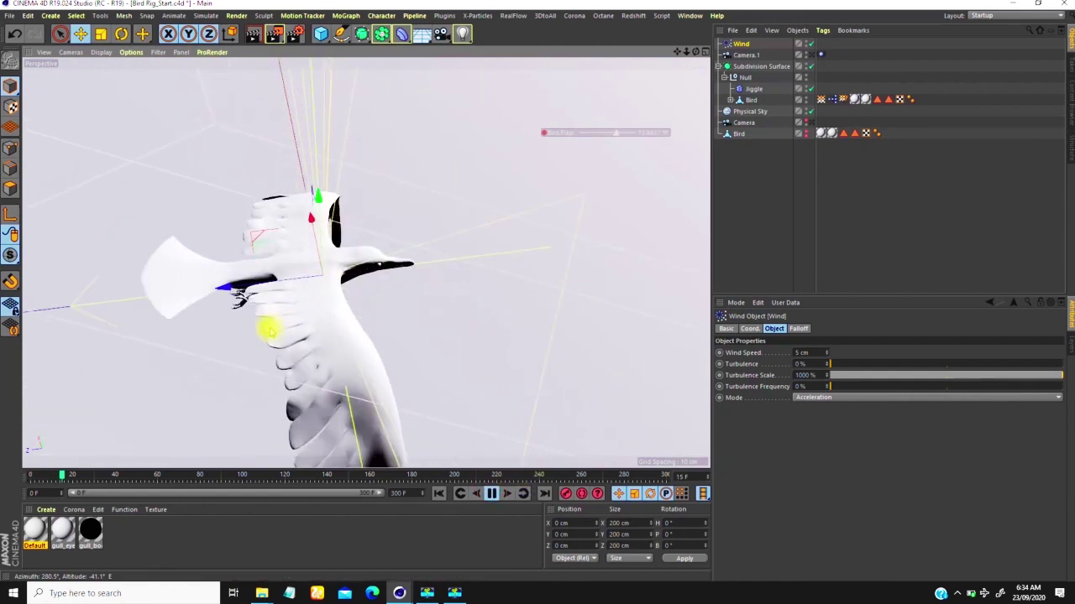
click(491, 493)
click(438, 493)
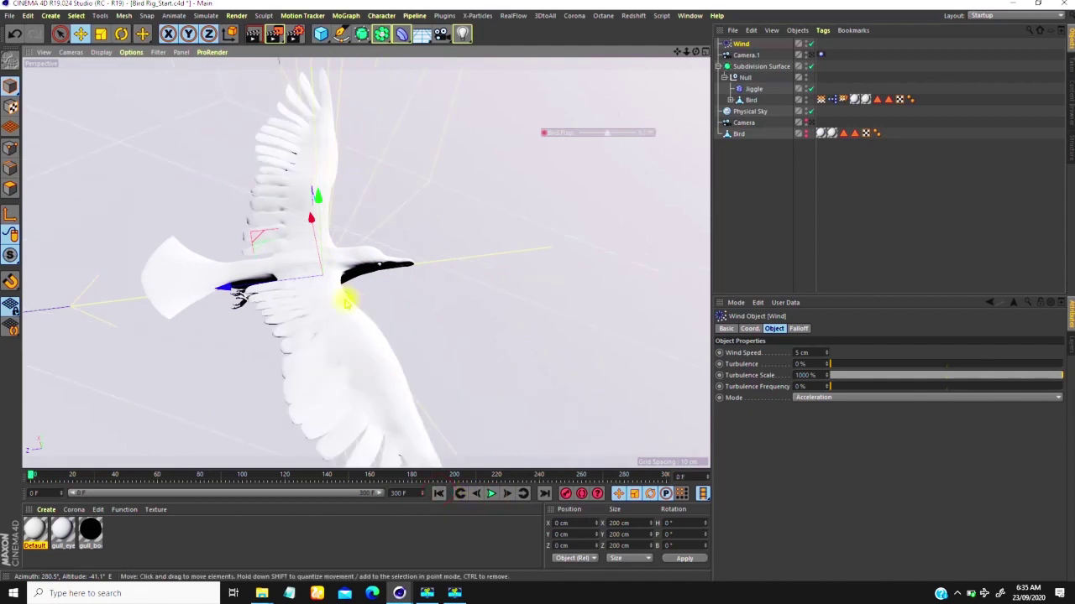
alt+drag(323, 252, 241, 208)
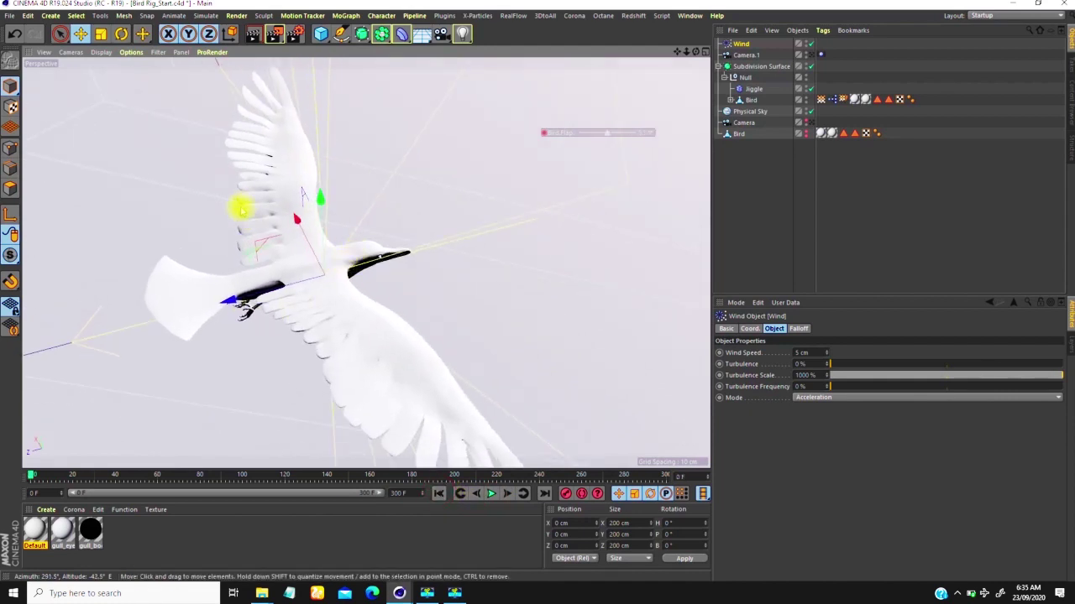
Step: Add the Wind object to the Jiggle deformer's Forces list
click(749, 89)
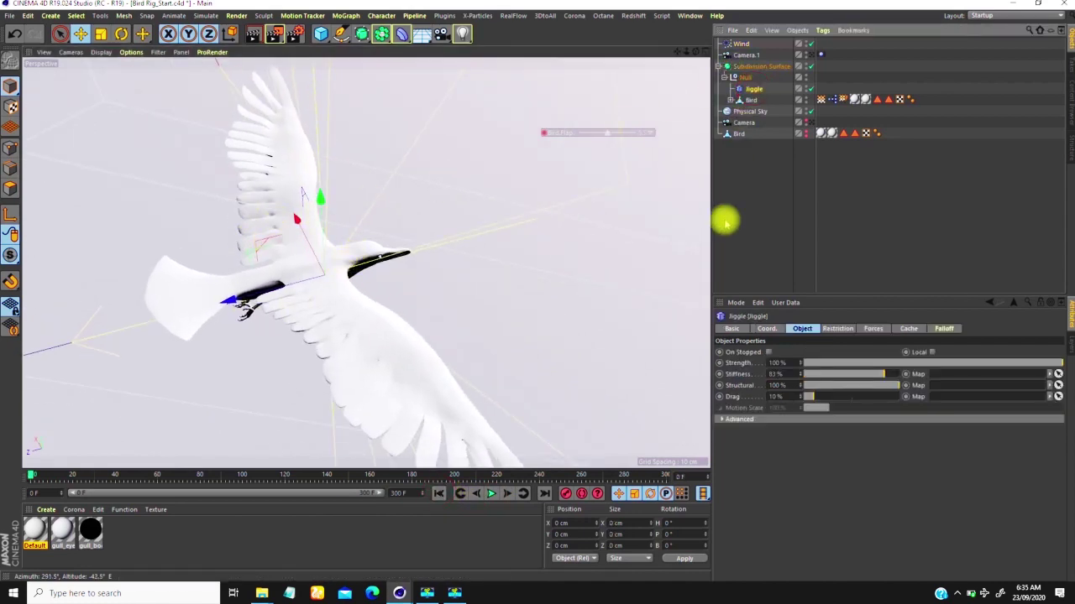
click(873, 329)
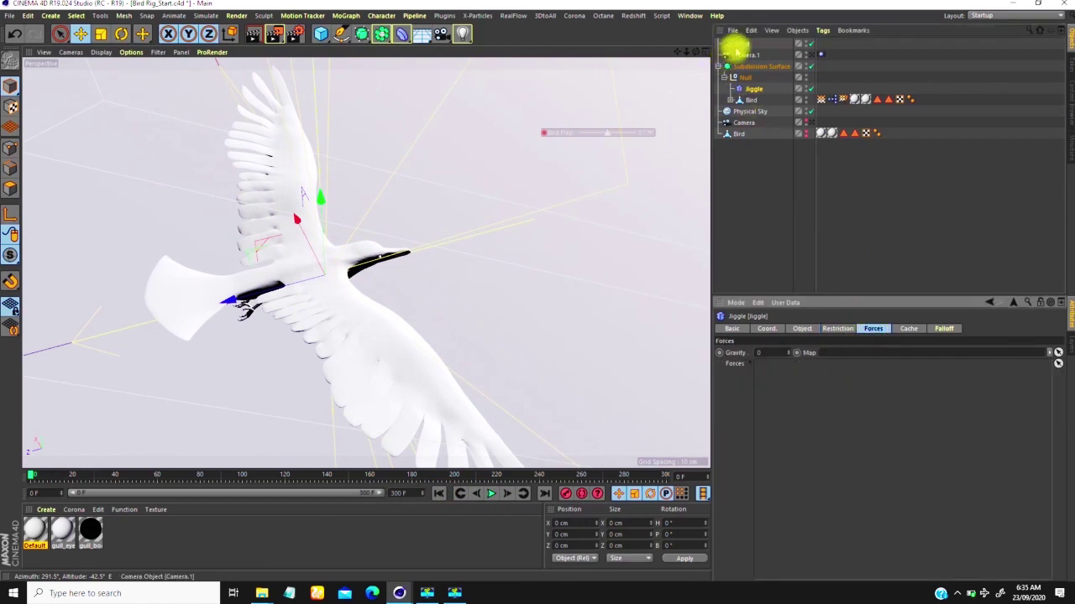
drag(739, 43, 766, 80)
drag(802, 388, 798, 385)
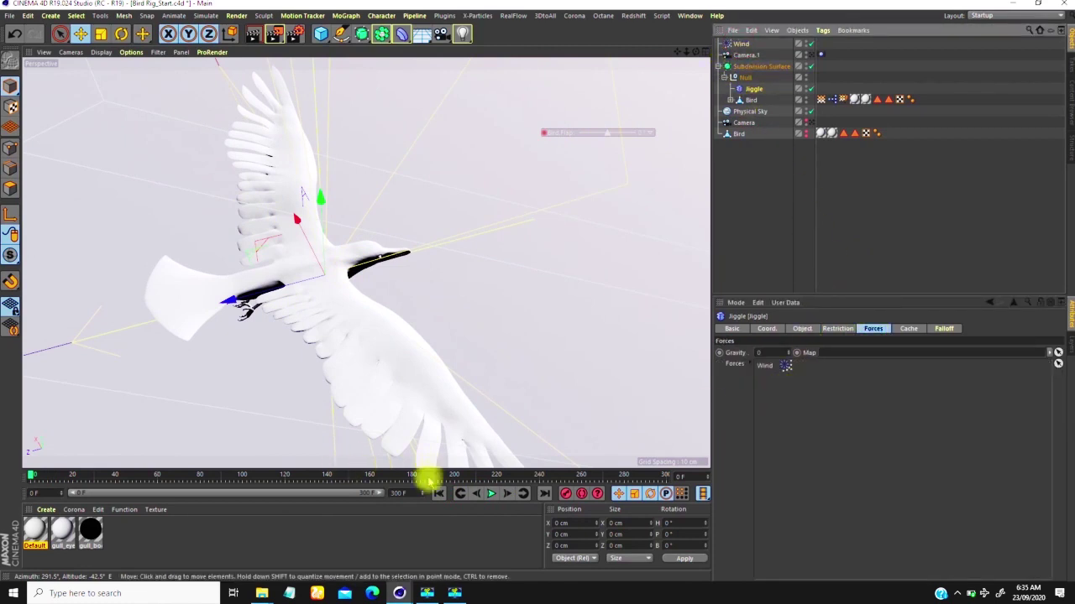
Step: Play and rewind the animation twice to test the wind-driven feather wobble
click(492, 493)
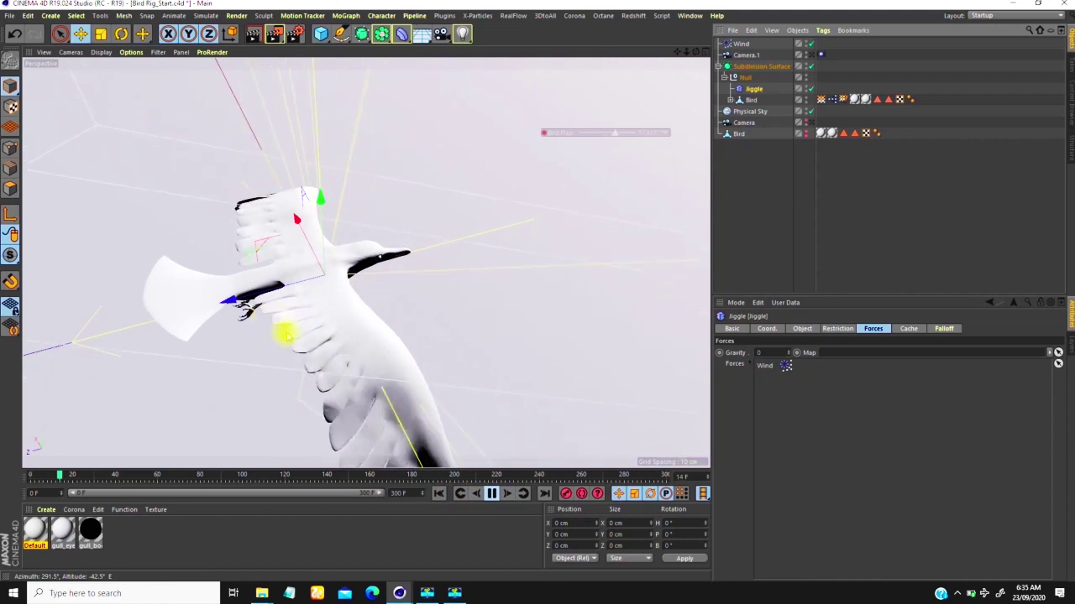
click(284, 312)
alt+right_drag(302, 286, 283, 344)
alt+drag(284, 344, 292, 308)
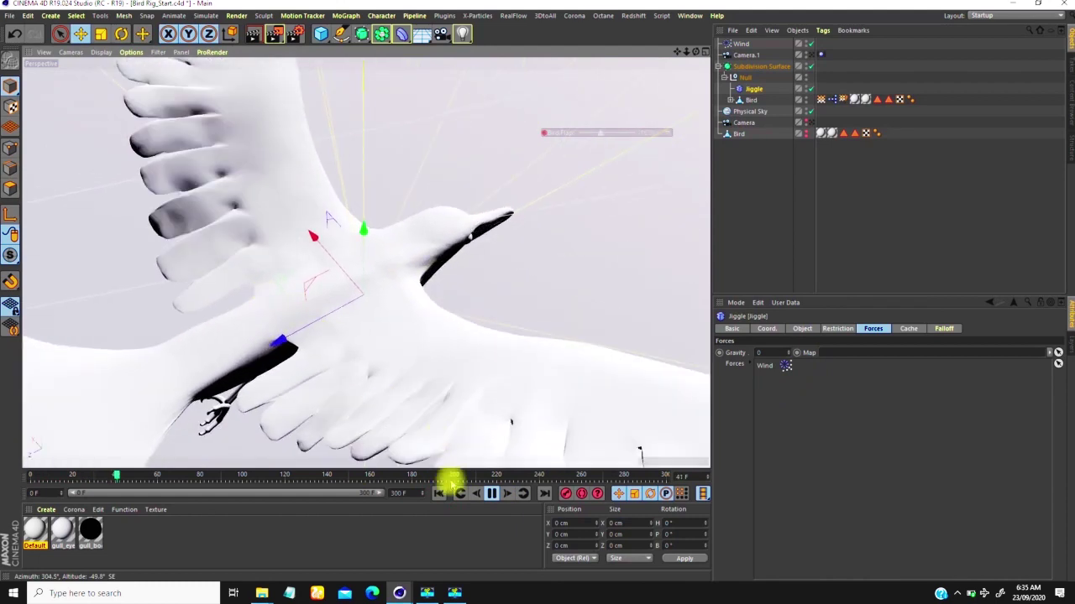
click(491, 494)
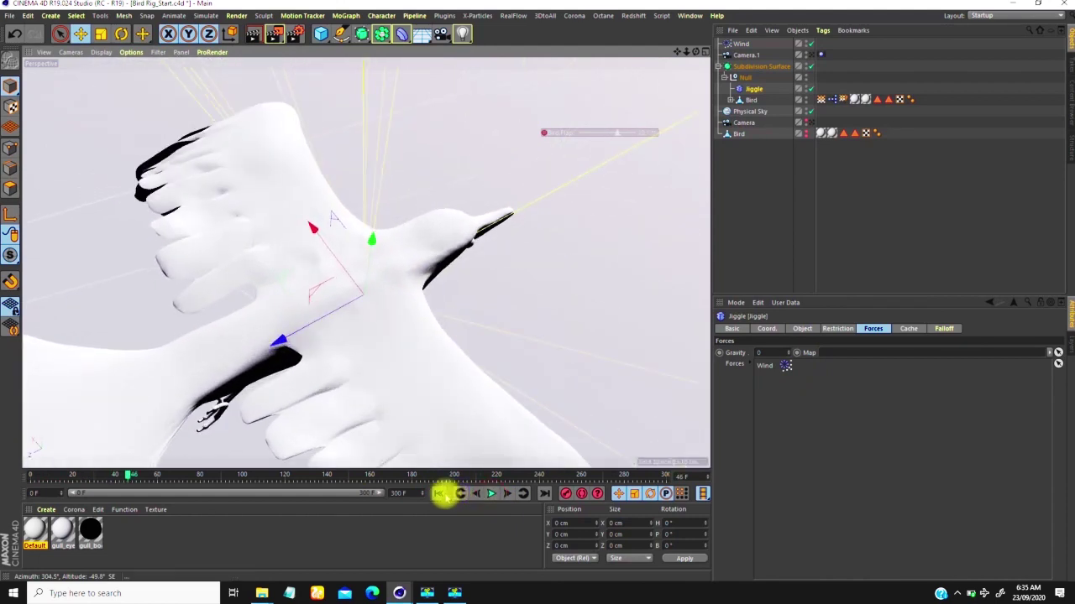
click(438, 494)
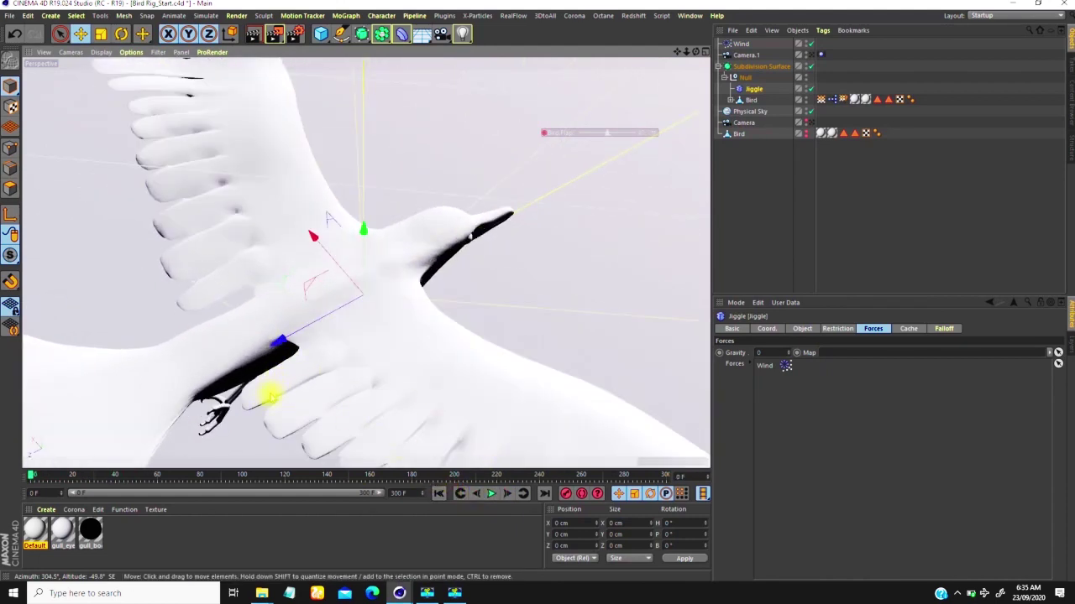
click(491, 493)
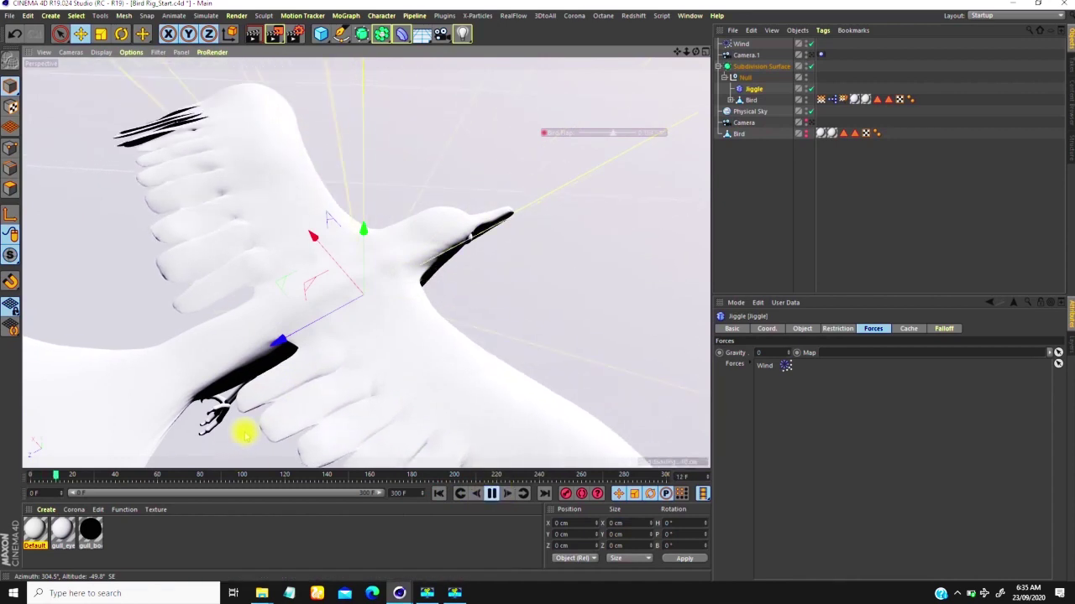
click(491, 493)
click(438, 494)
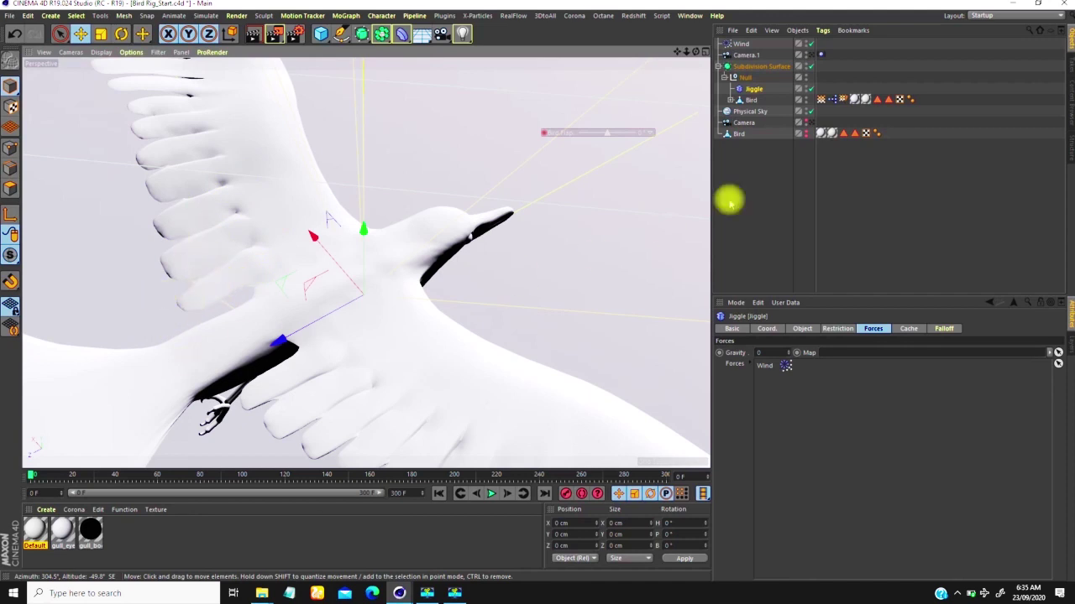
click(742, 45)
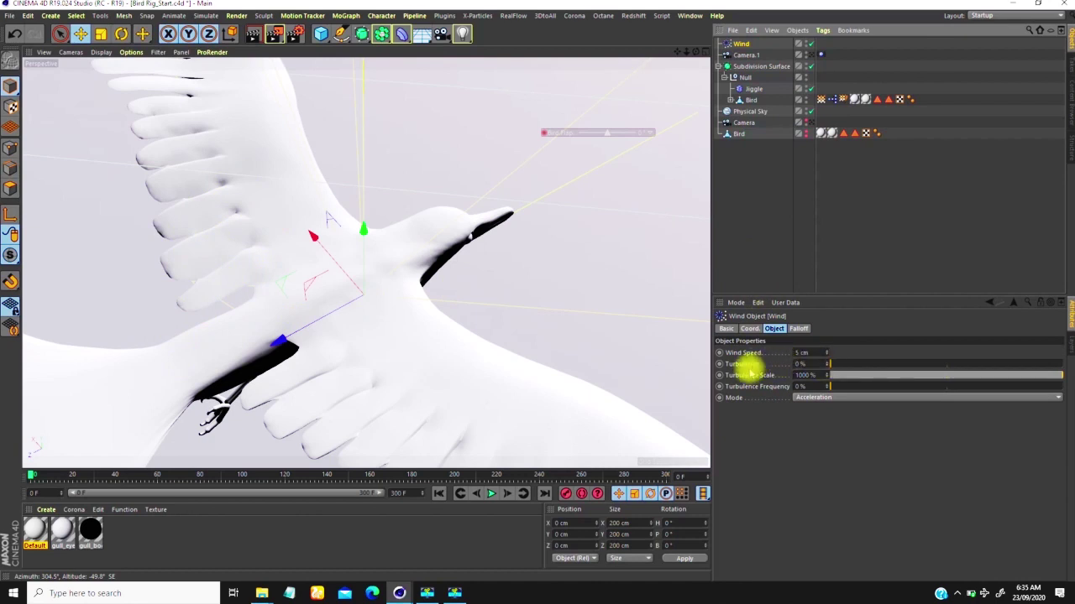
Step: Raise Wind Turbulence to about 17.67% and Turbulence Frequency above zero, replaying to preview
drag(837, 365, 874, 365)
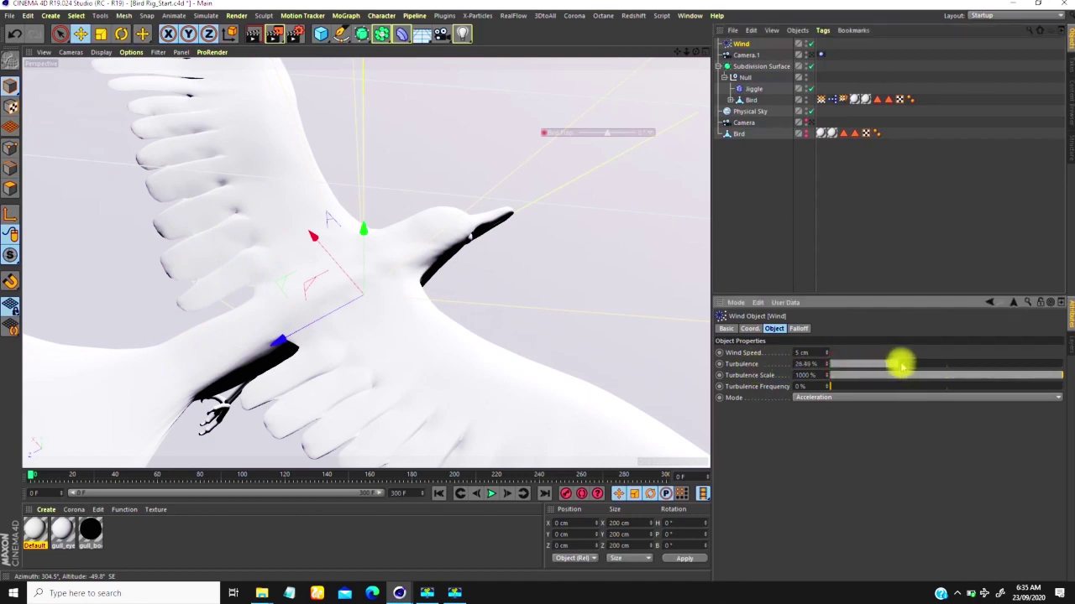
drag(872, 364, 873, 363)
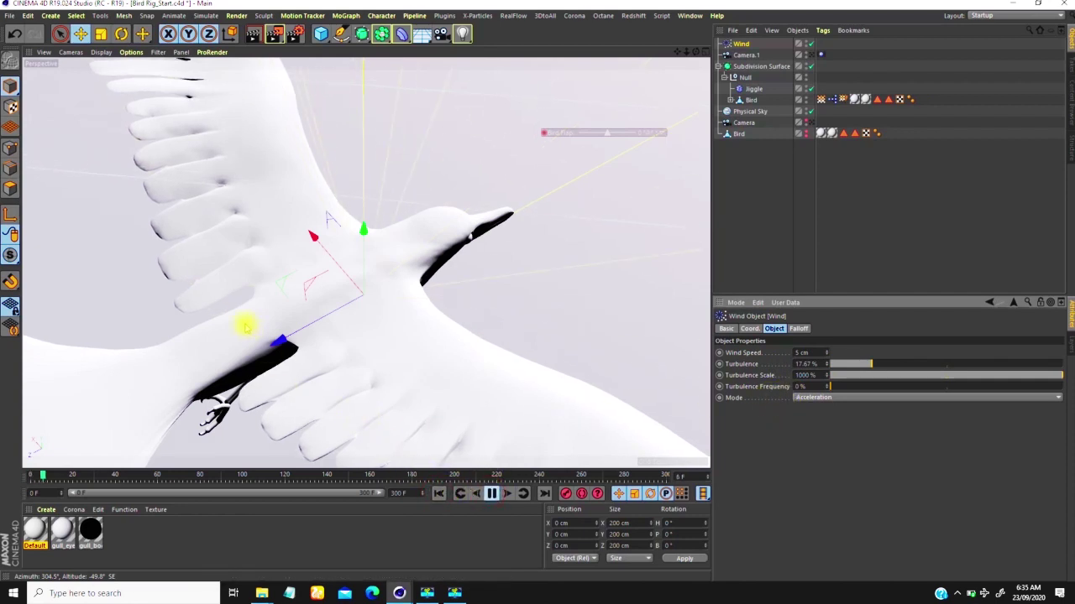
click(491, 493)
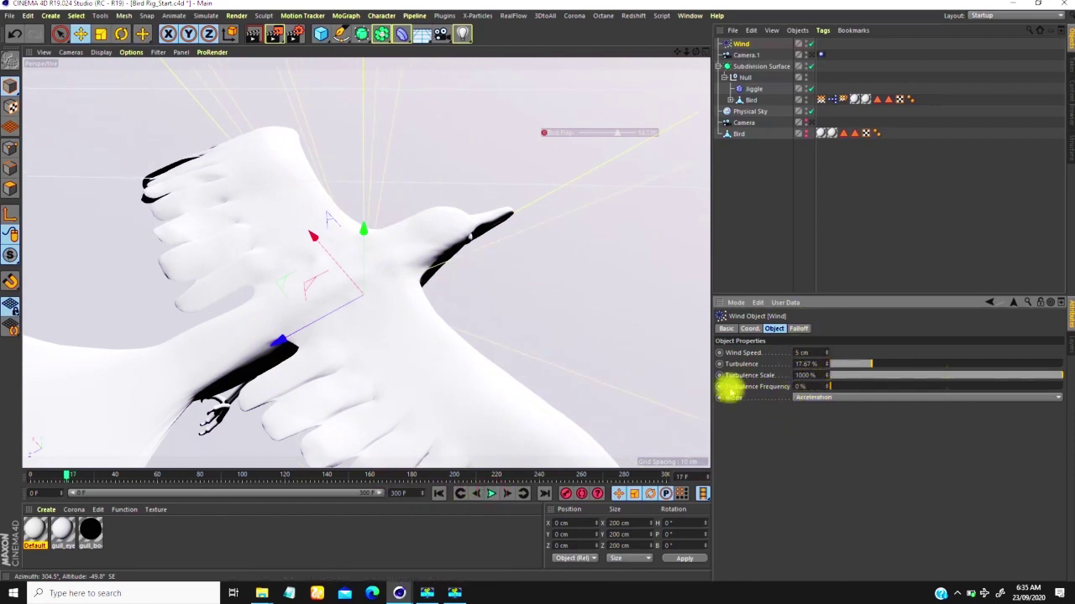
drag(836, 388, 867, 387)
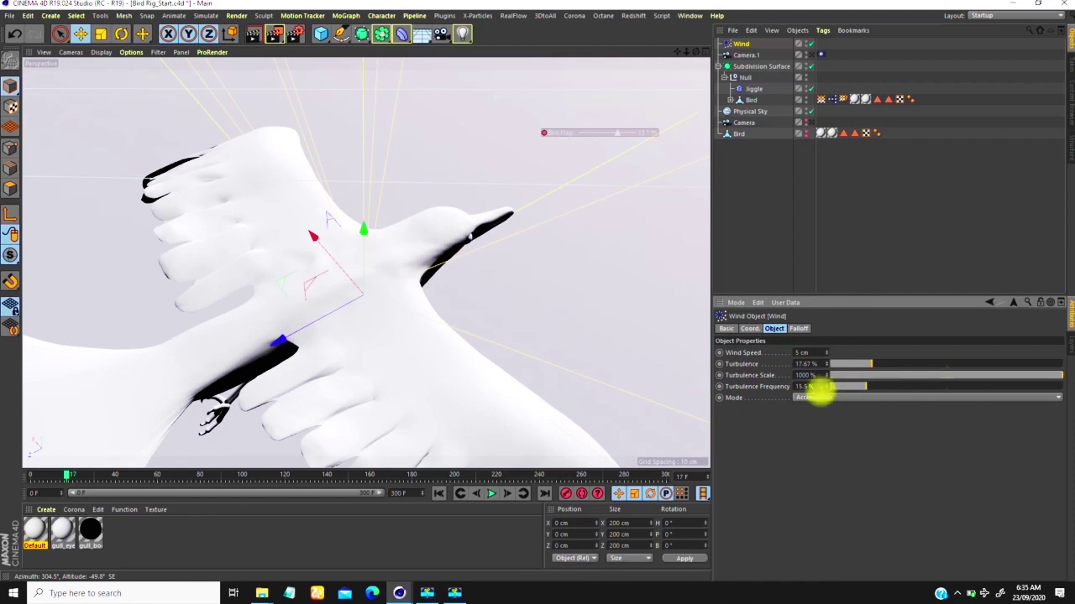
click(440, 493)
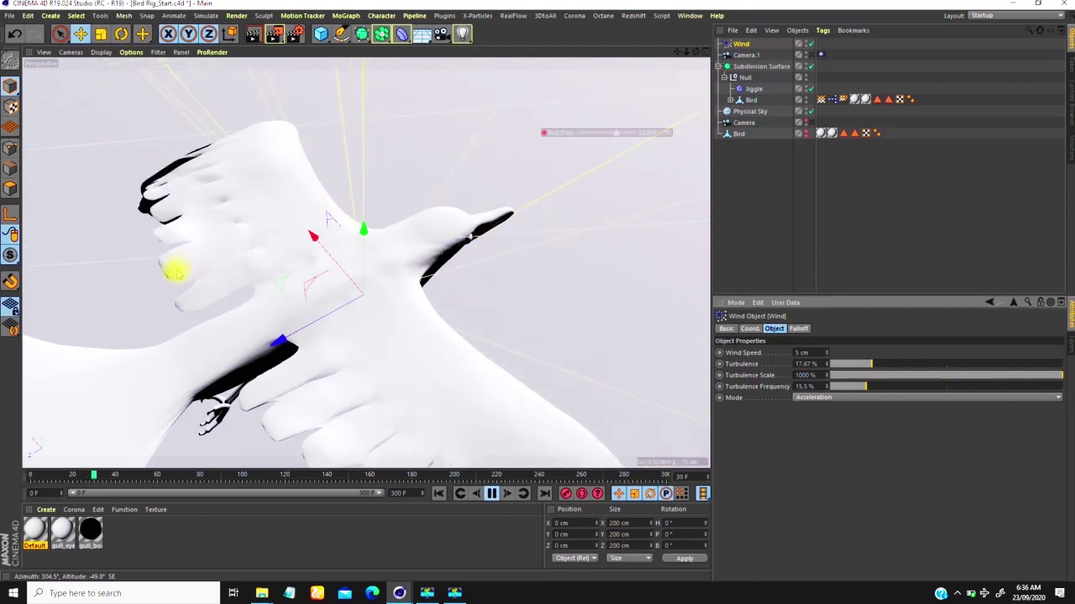
click(492, 493)
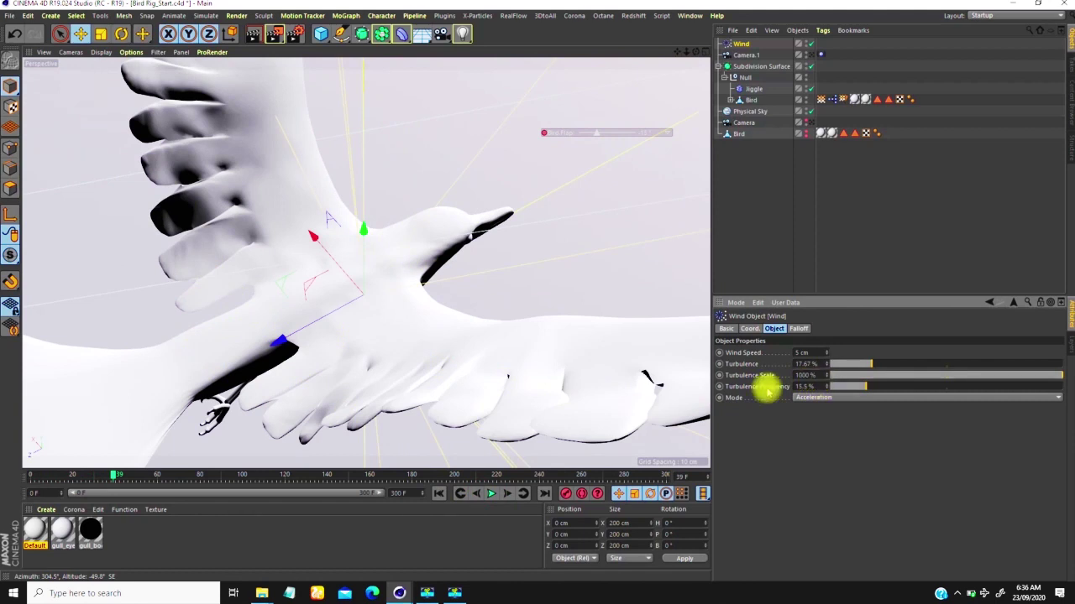
Step: Set Turbulence Scale to 37.26% and Turbulence Frequency to 27.76%, replaying to preview
drag(992, 377, 846, 379)
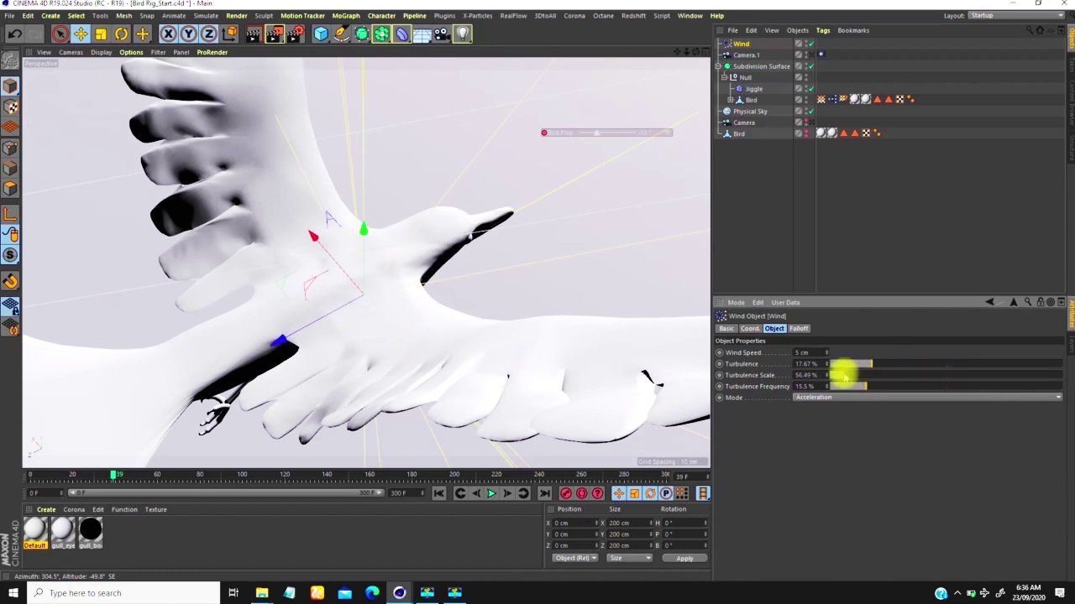
click(490, 494)
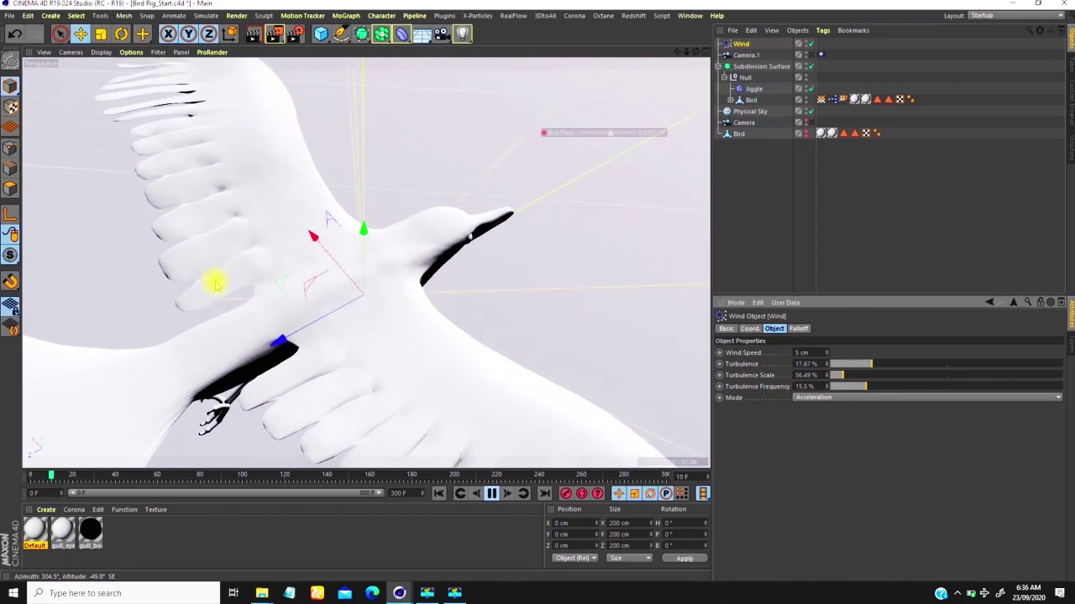
click(208, 306)
scroll(216, 295, up, 5)
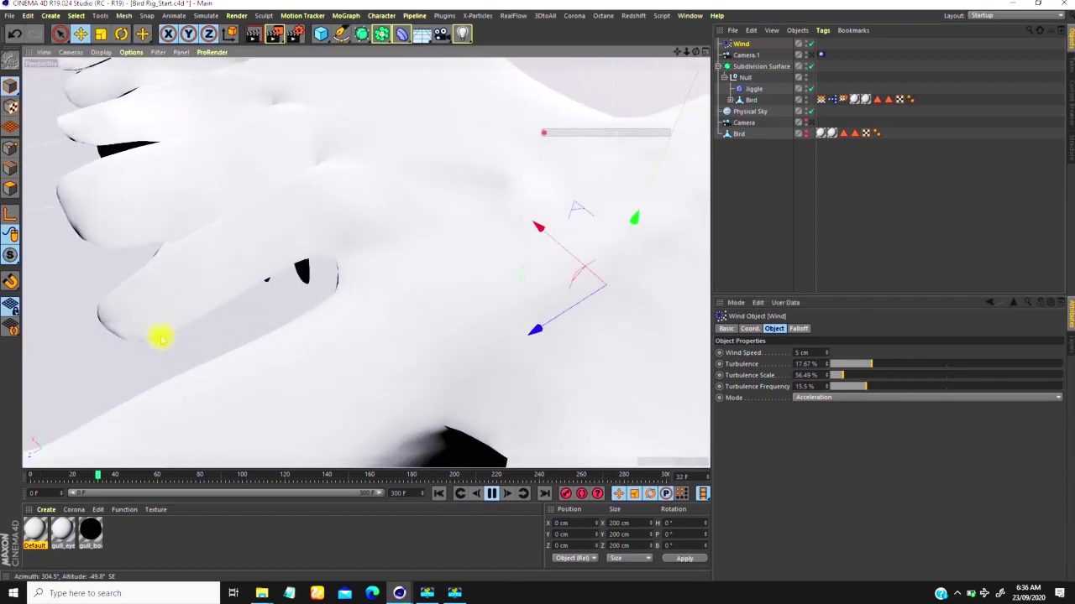
drag(828, 376, 924, 363)
scroll(285, 353, down, 5)
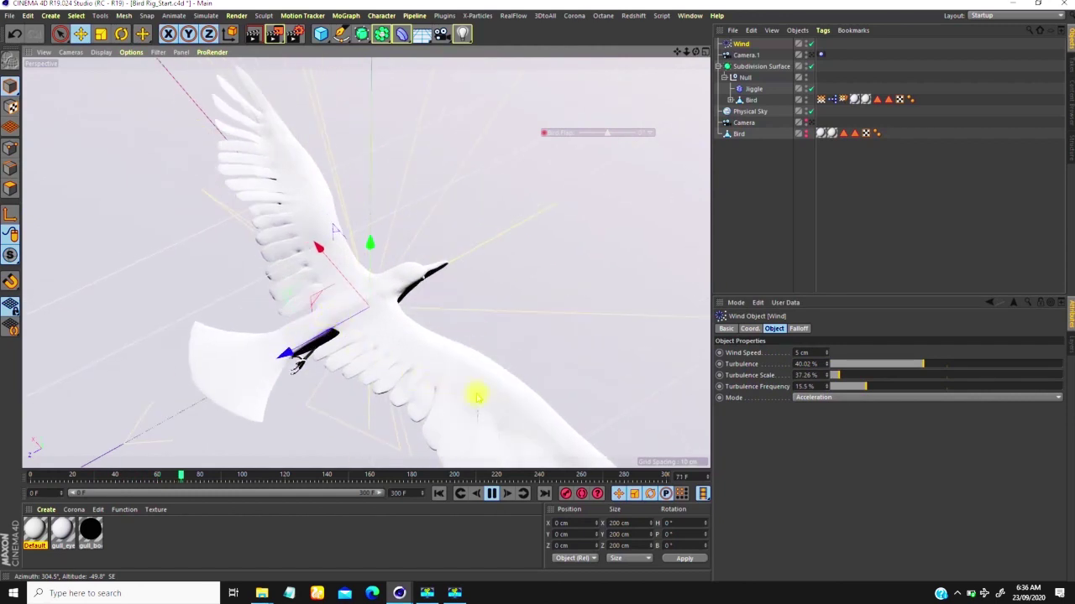
drag(869, 387, 892, 385)
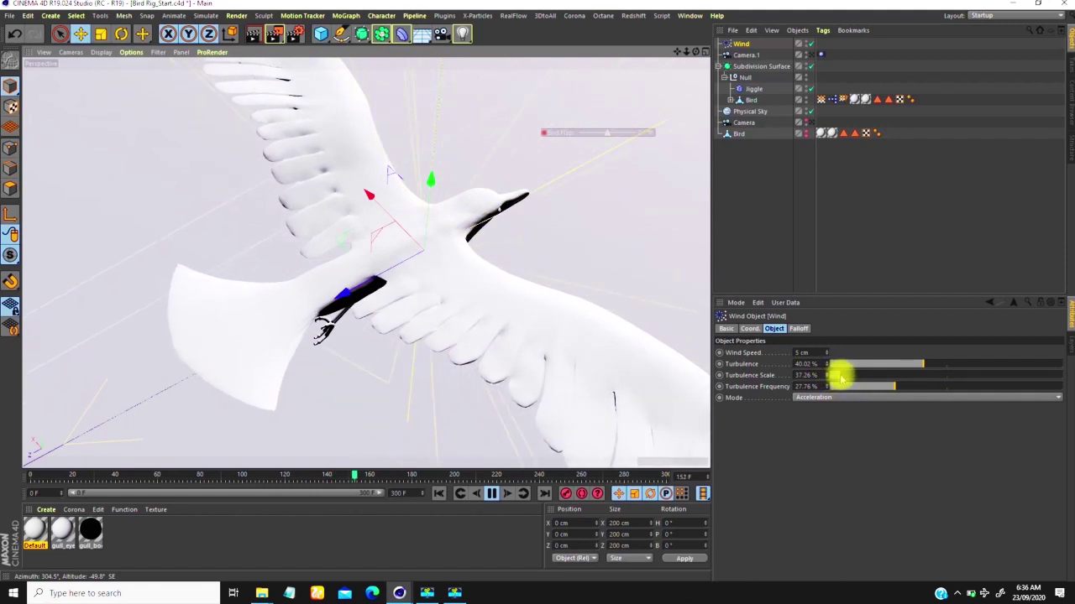
Step: Set Wind Turbulence Scale to 51.68%, Wind Speed to 10 cm and Turbulence Frequency to 20.31%
drag(840, 376, 924, 363)
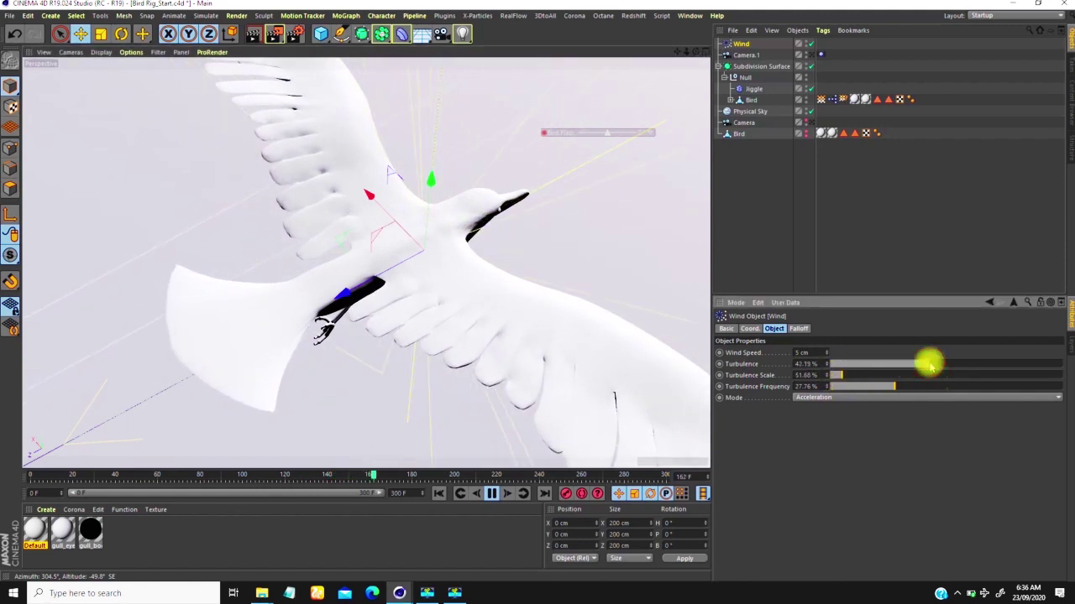
double_click(804, 353)
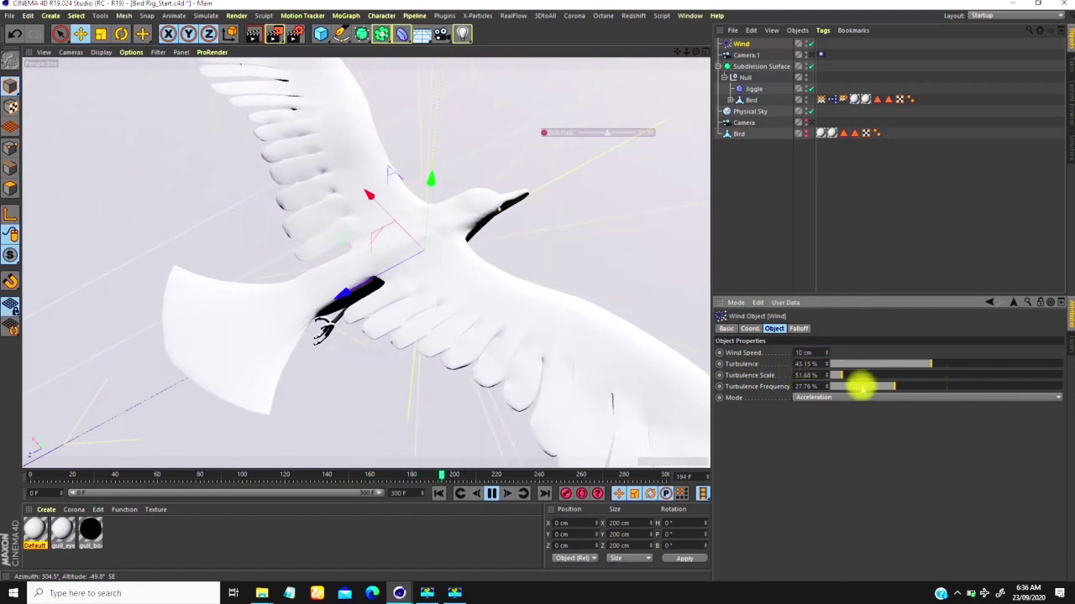
drag(890, 388, 887, 386)
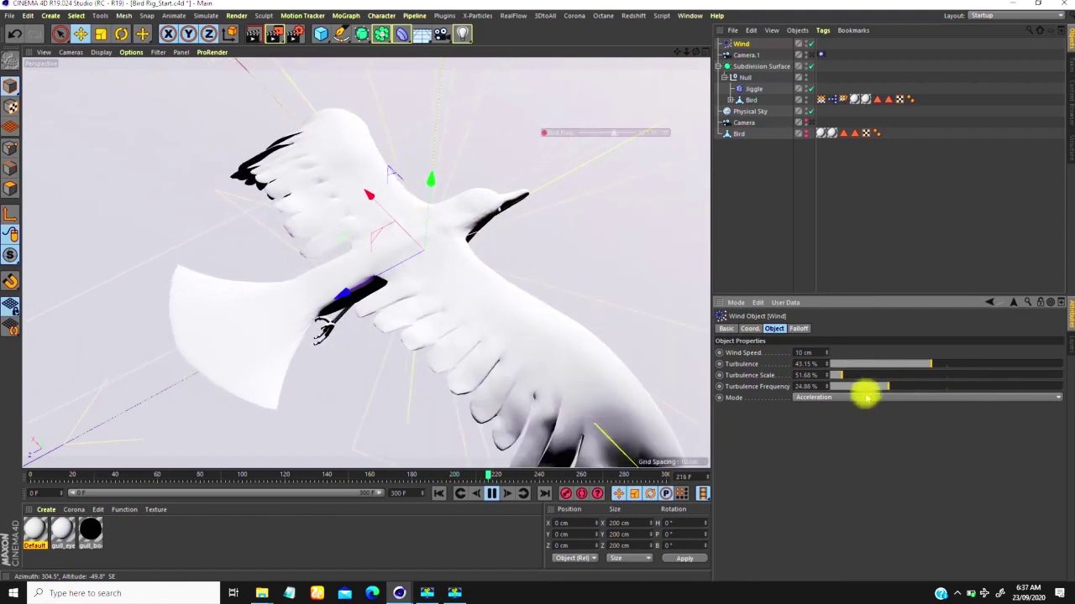
drag(861, 392, 878, 387)
Step: Orbit and dolly around and beneath the bird to inspect the wobble, then stop playback
alt+drag(356, 256, 406, 128)
alt+right_drag(406, 128, 404, 168)
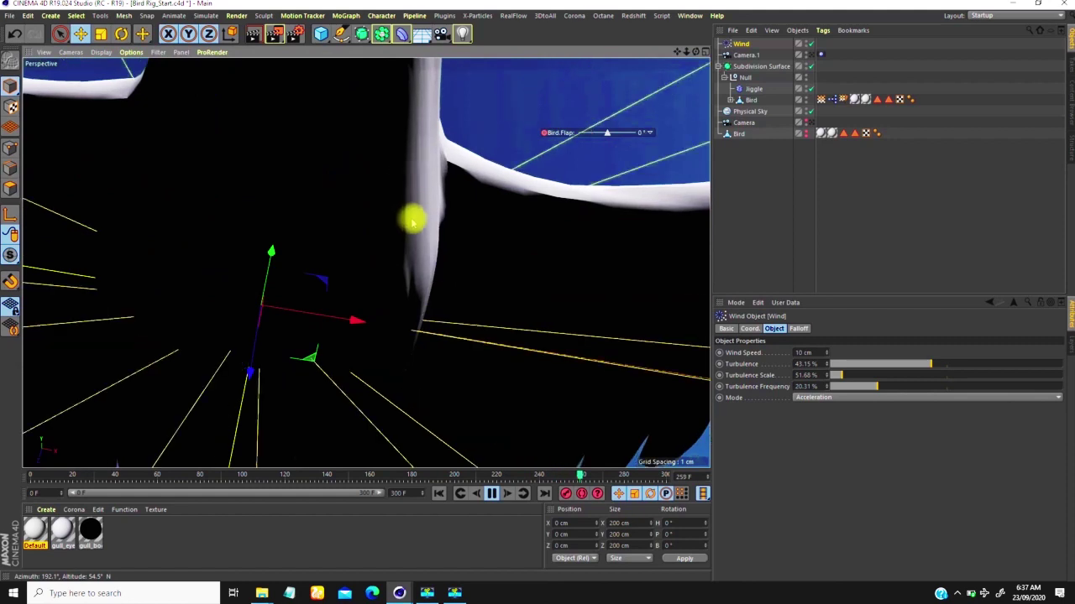
alt+right_drag(365, 247, 343, 276)
alt+drag(343, 276, 329, 216)
alt+right_drag(328, 216, 310, 279)
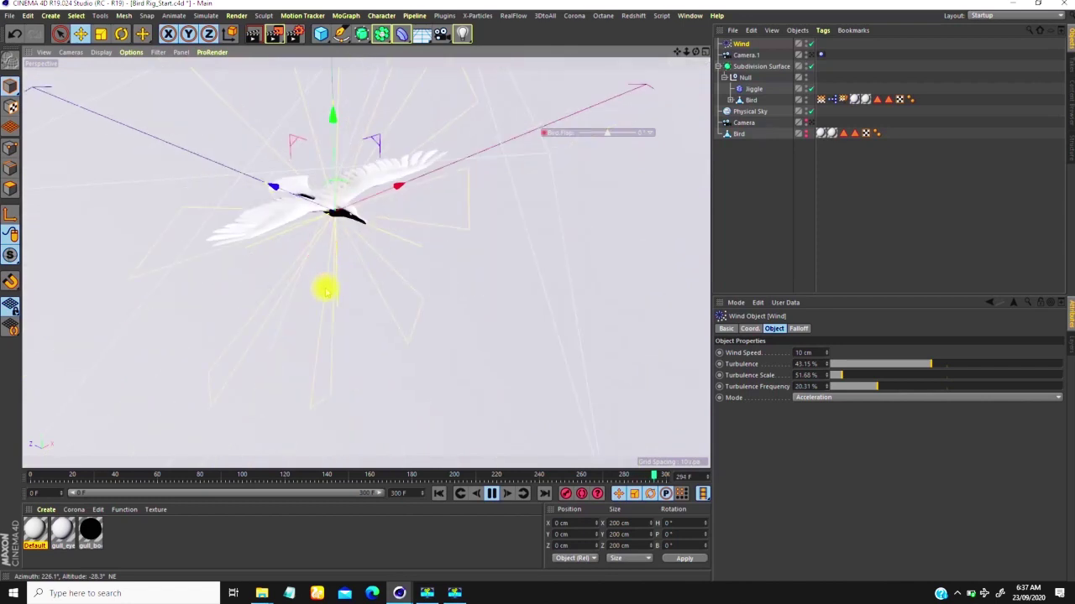
alt+drag(325, 291, 330, 282)
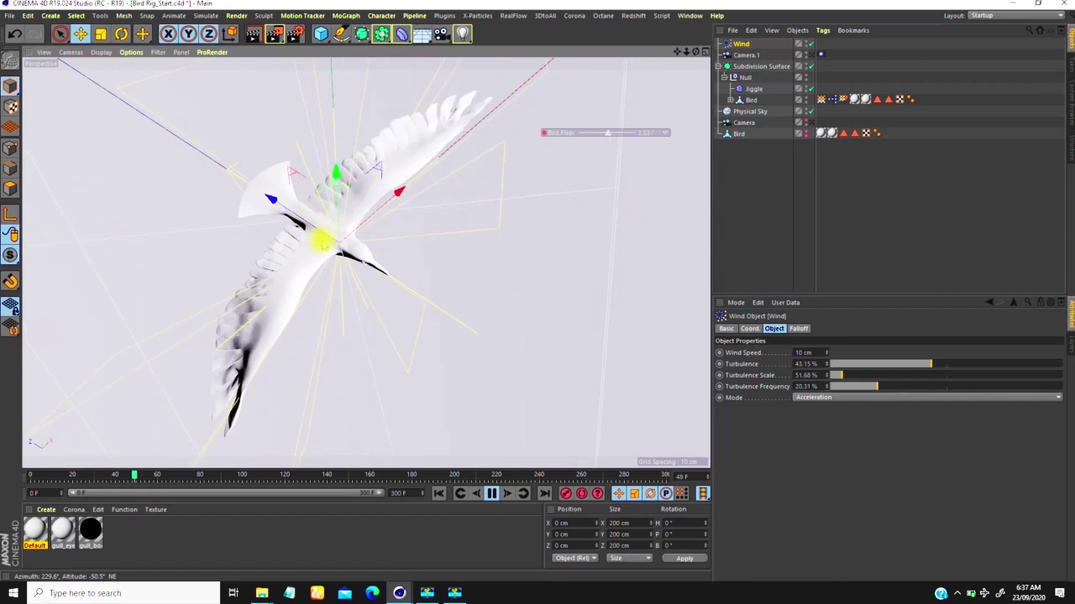
click(487, 493)
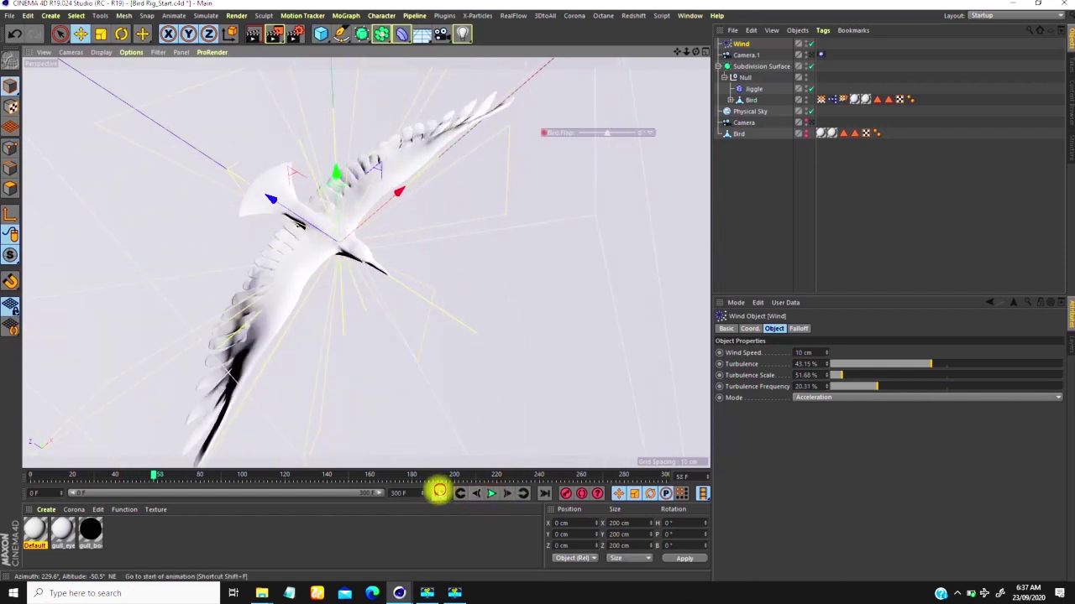
Step: Rewind to frame 0 and calculate the Jiggle deformer's cache, storing 36.31 MB of wobble
click(439, 493)
mouse_move(31, 476)
mouse_down()
mouse_move(210, 470)
mouse_move(91, 482)
mouse_move(81, 412)
mouse_move(24, 473)
mouse_up()
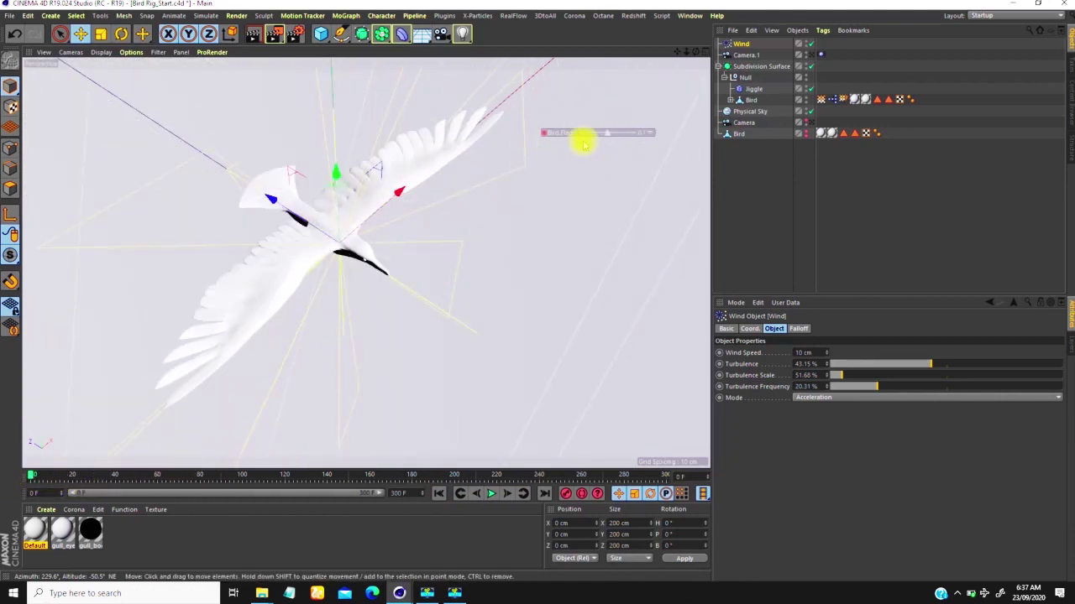
click(751, 89)
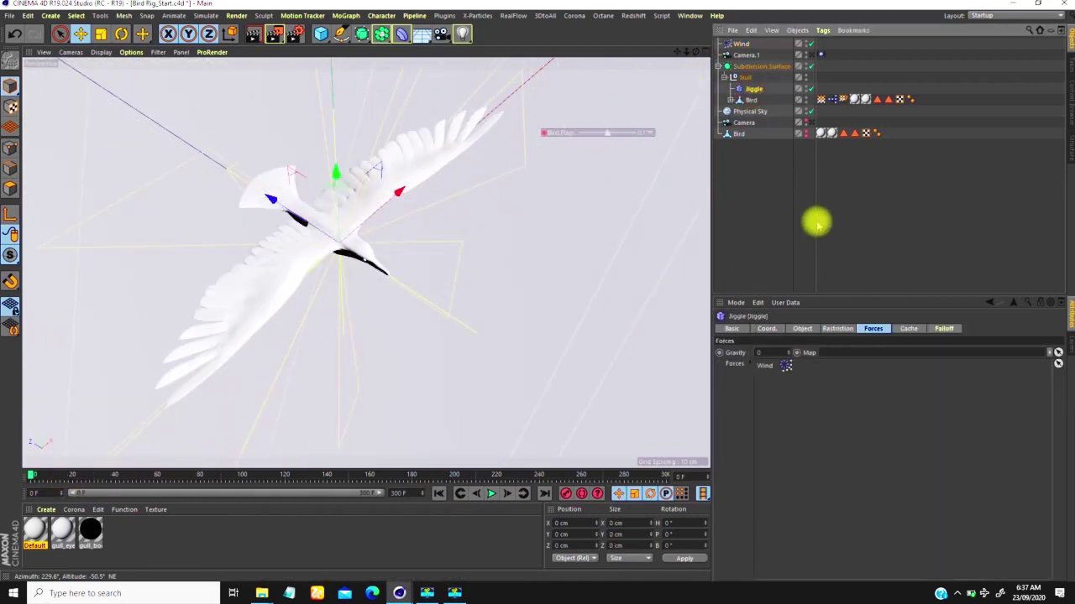
click(905, 330)
click(804, 377)
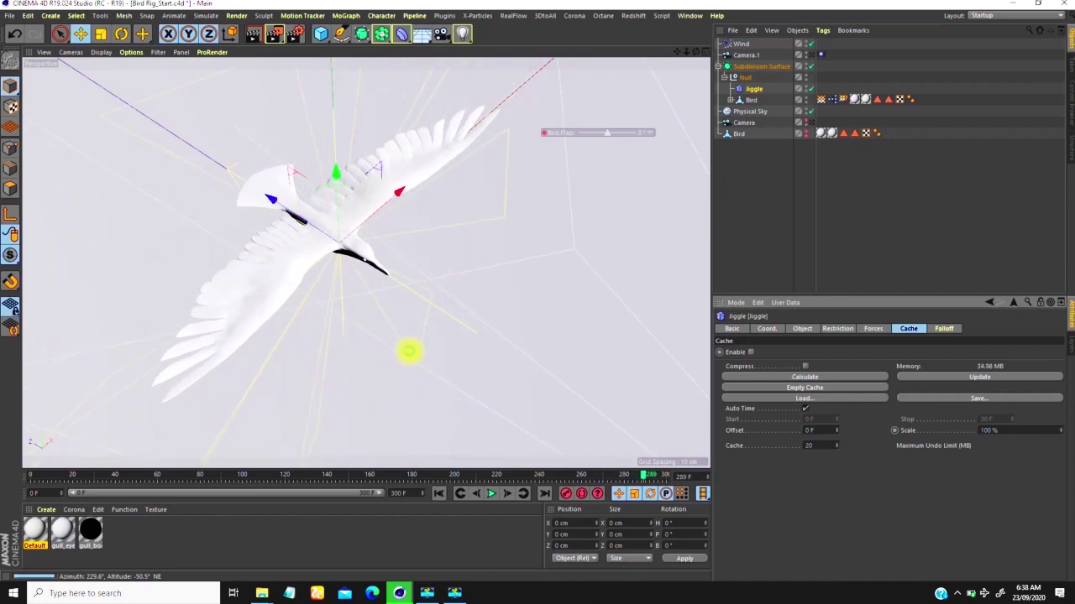
click(494, 379)
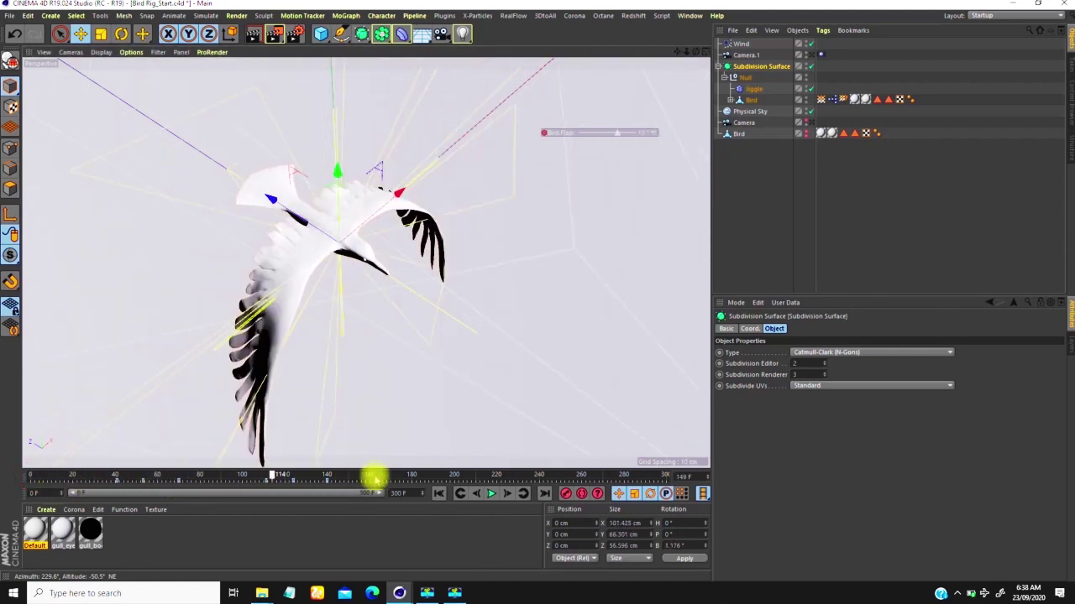
Step: Rewind to frame 0 and play the cached wing and tail wobble while orbiting
drag(410, 475, 4, 489)
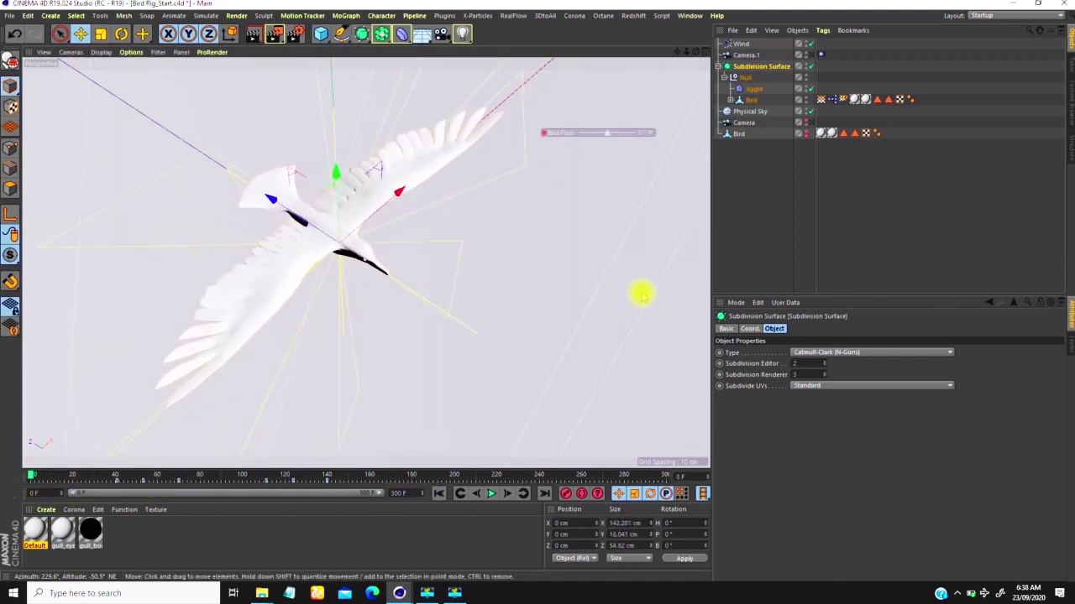
click(490, 494)
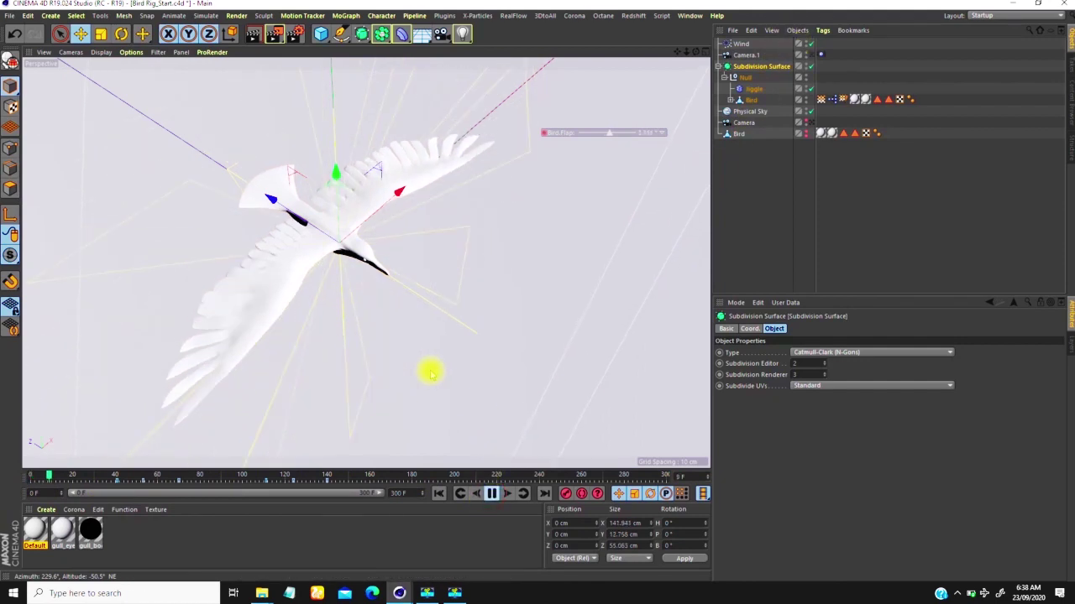
alt+drag(332, 212, 338, 245)
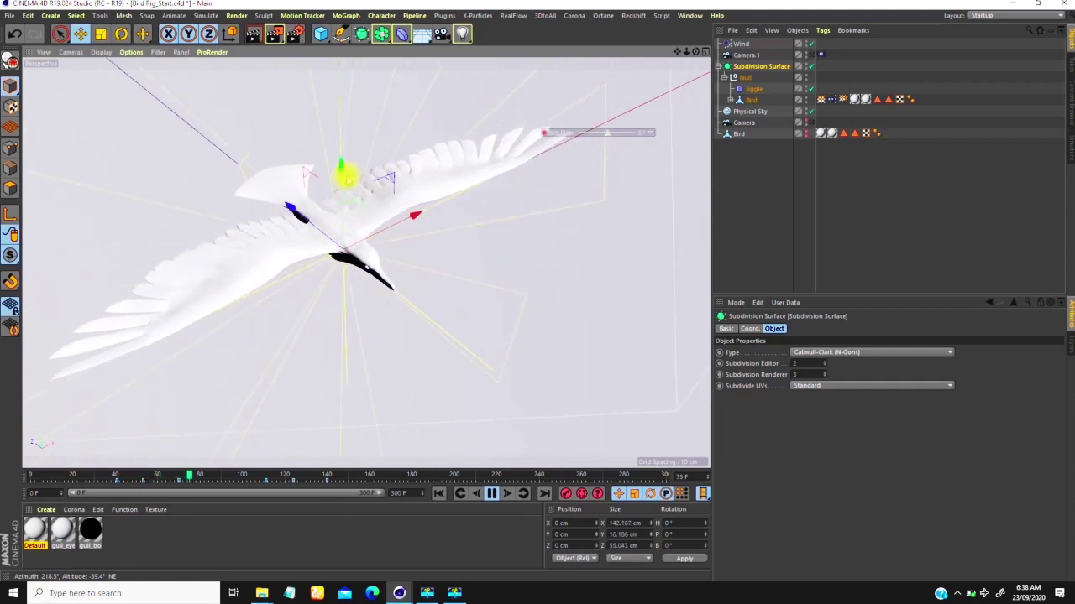
click(747, 55)
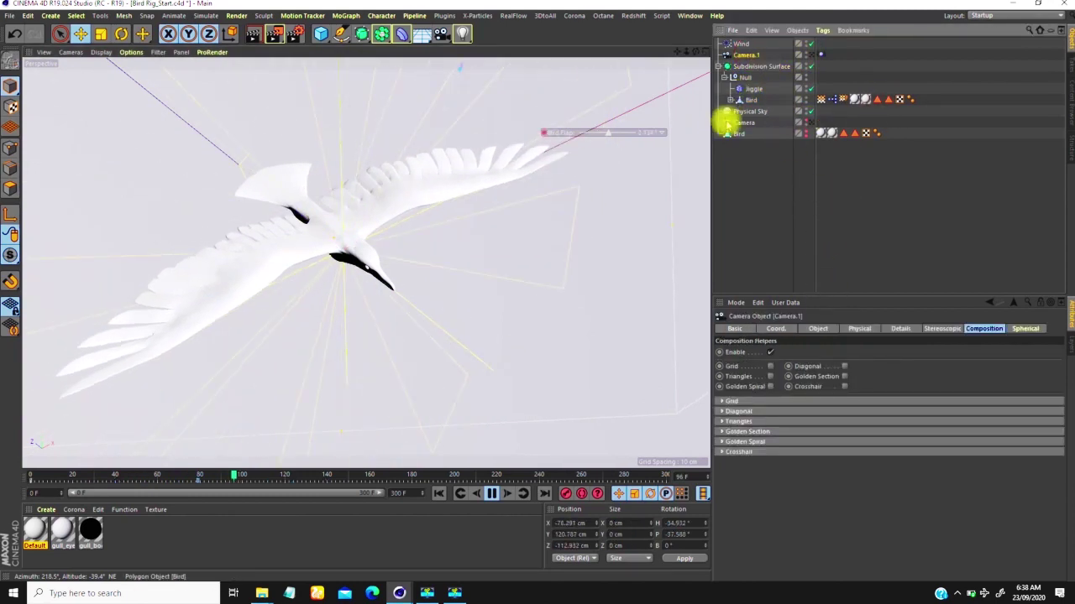
Step: Show Camera.1's Vibrate tag settings, with 10 cm position vibration per axis
click(820, 53)
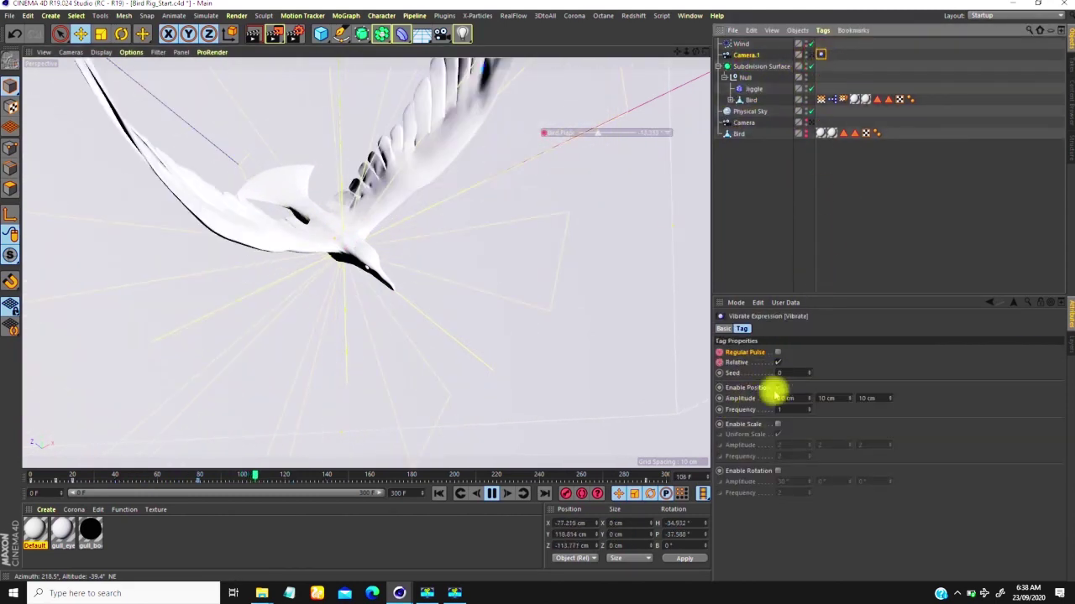